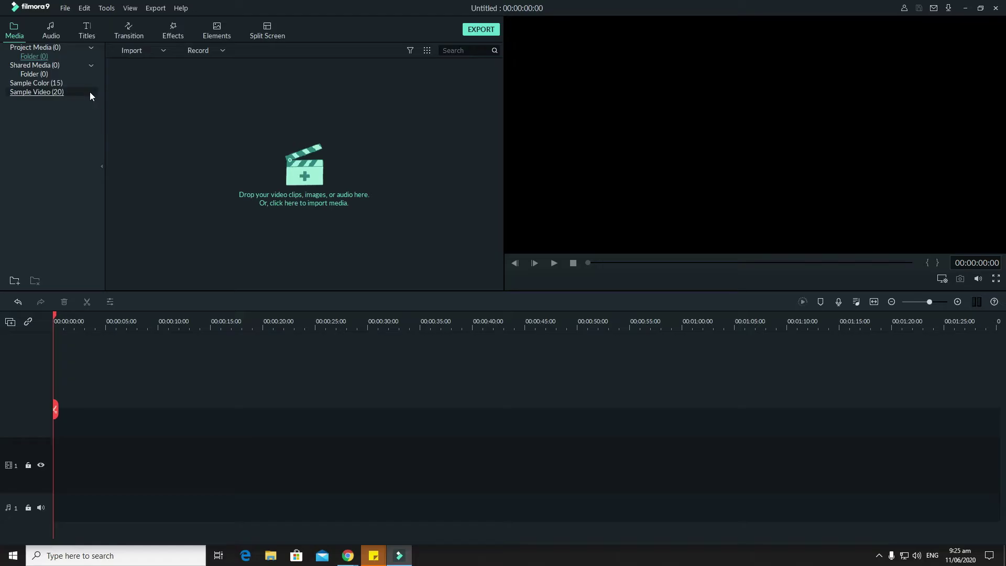
# Place the Black sample color at the start of video track 1.
pyautogui.click(132, 51)
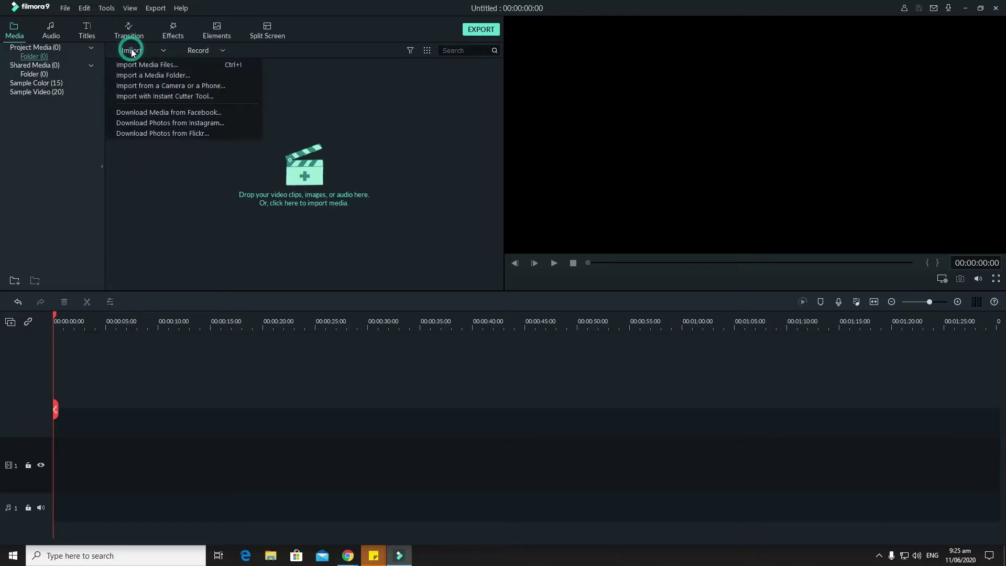
pyautogui.click(129, 179)
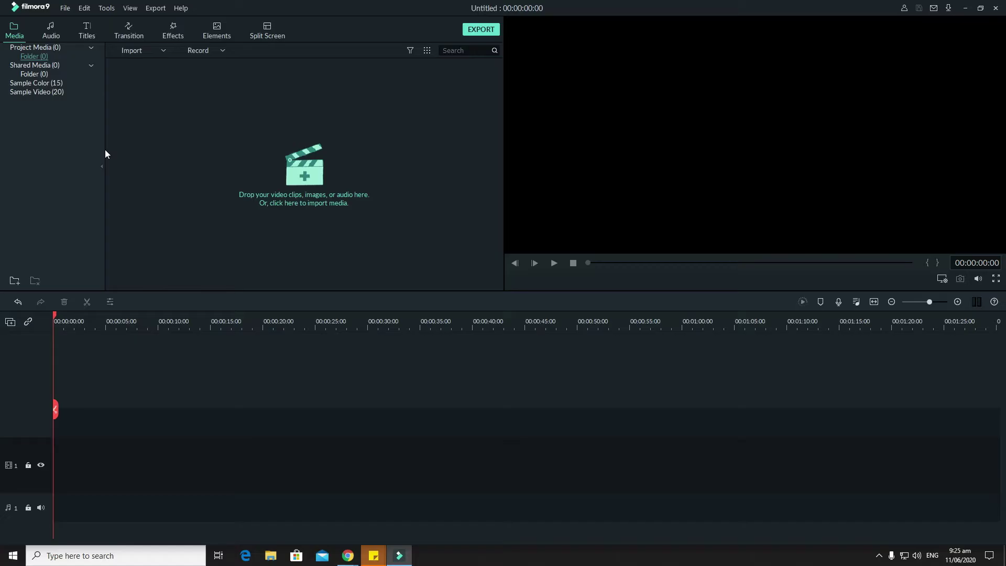
pyautogui.click(40, 85)
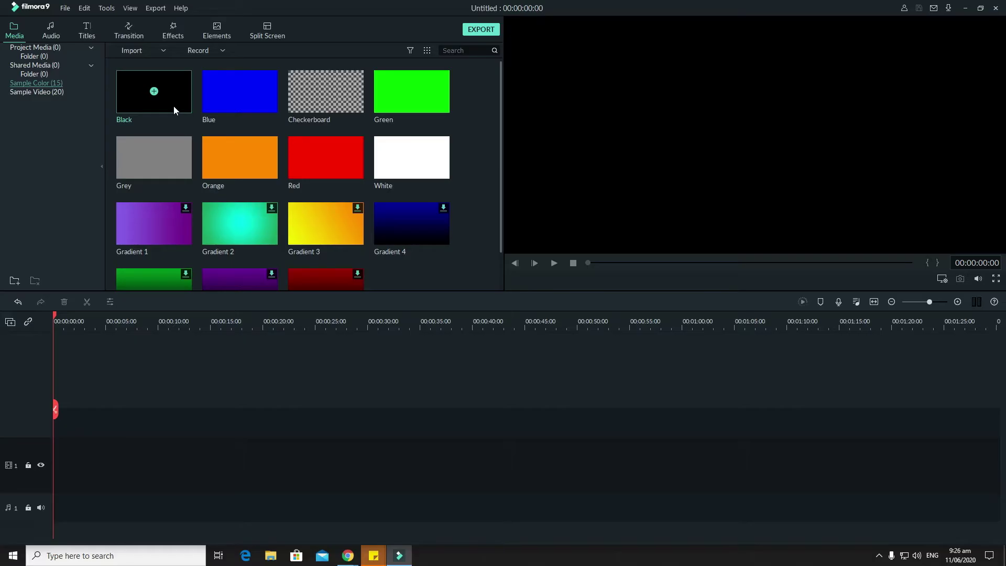
pyautogui.moveTo(174, 106); pyautogui.dragTo(43, 470)
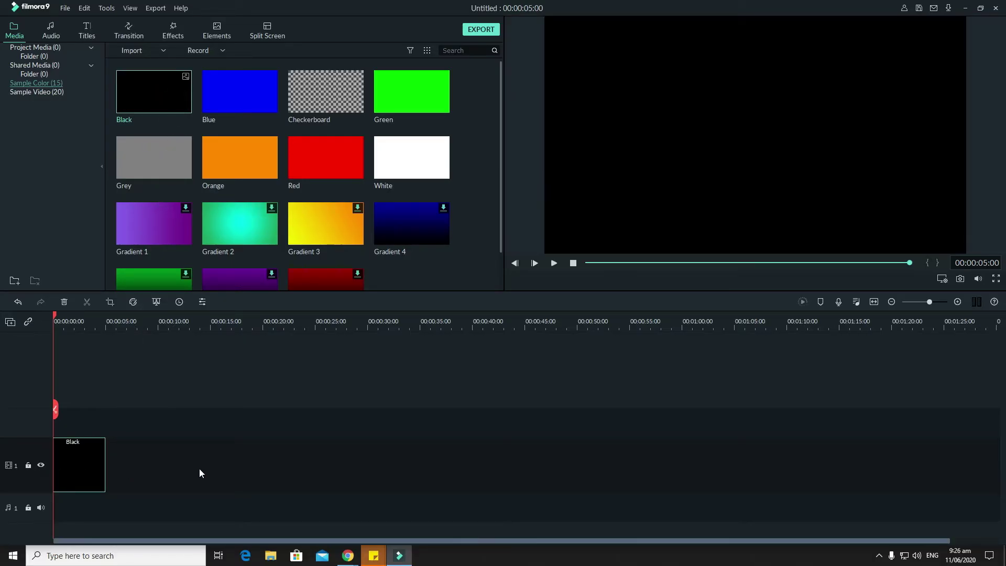
# Extend the Black clip on video track 1 so that it ends at 8 seconds.
pyautogui.click(959, 302)
pyautogui.click(959, 302)
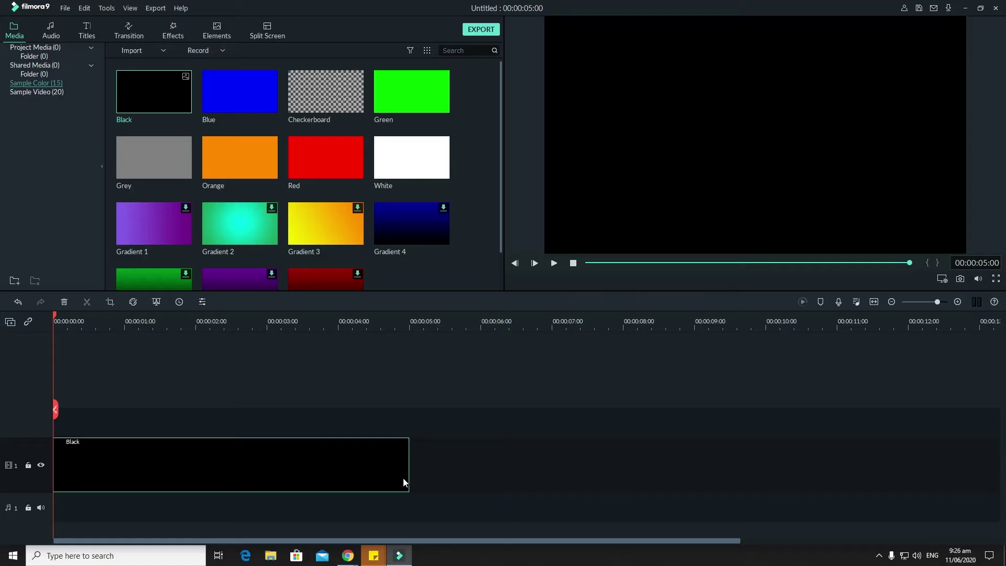
pyautogui.moveTo(410, 478)
pyautogui.moveTo(410, 479); pyautogui.dragTo(623, 467)
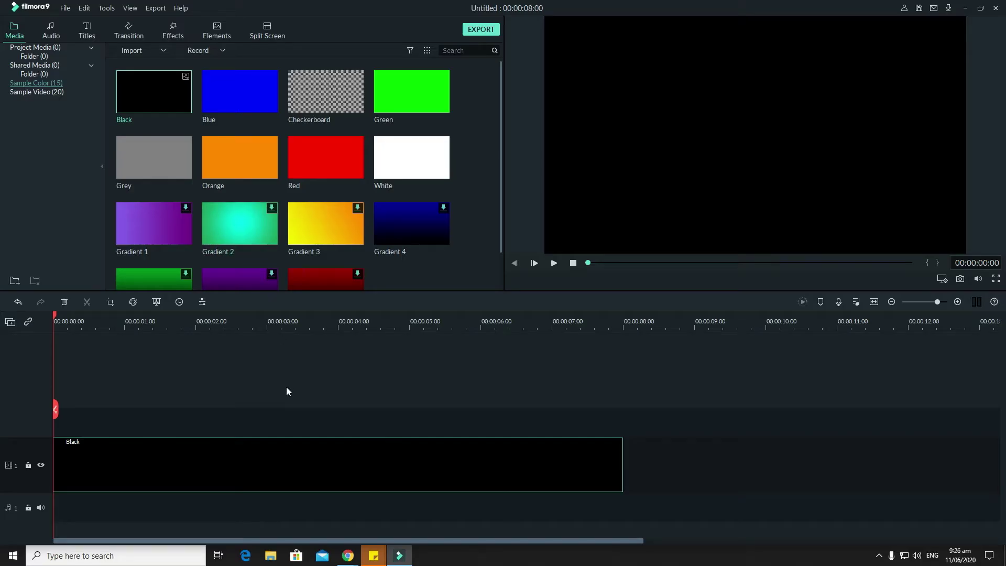
# Look through the title categories and place Title 1 on video track 2 above the Black clip, starting slightly after 1 second.
pyautogui.click(92, 31)
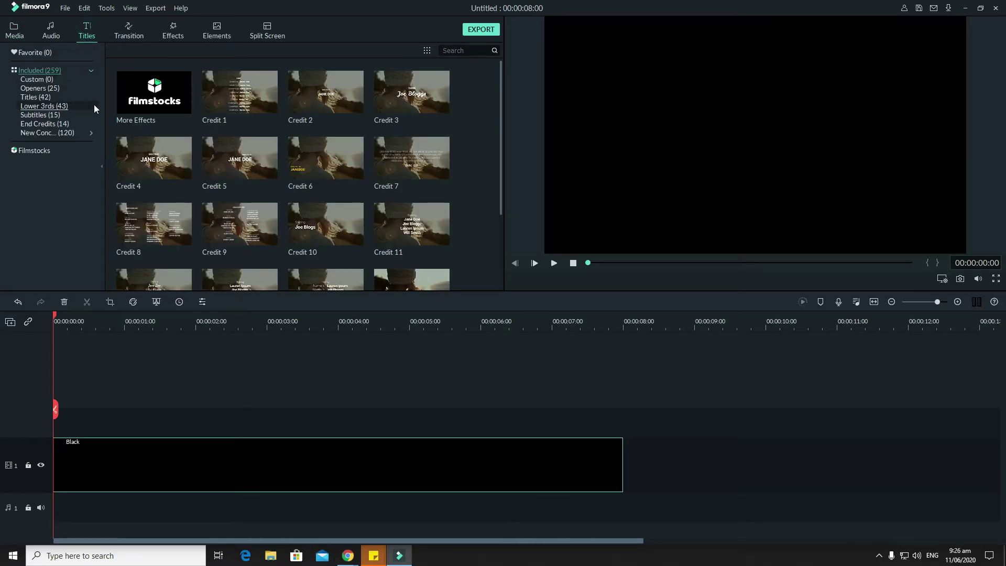
pyautogui.click(68, 87)
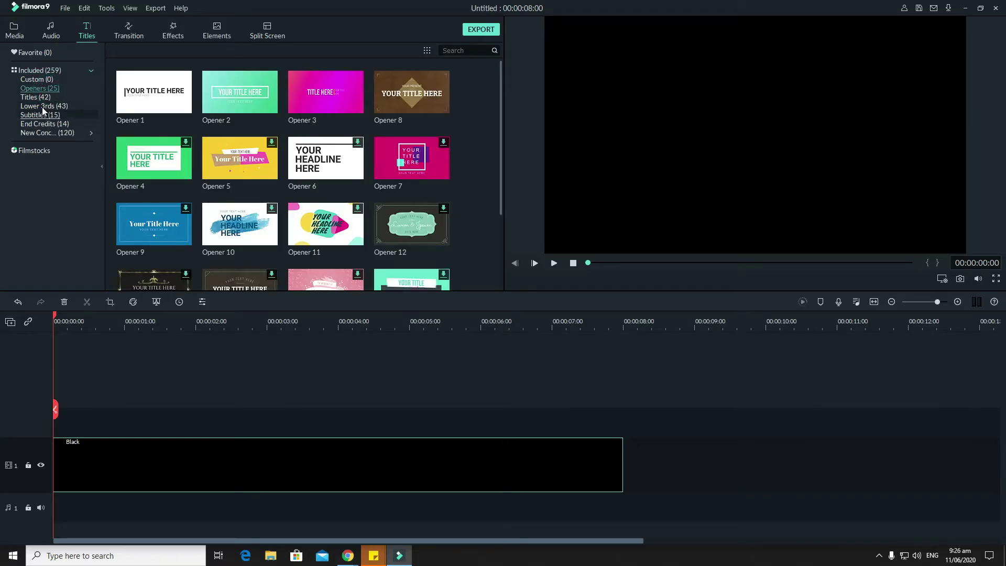
pyautogui.click(45, 105)
pyautogui.click(50, 116)
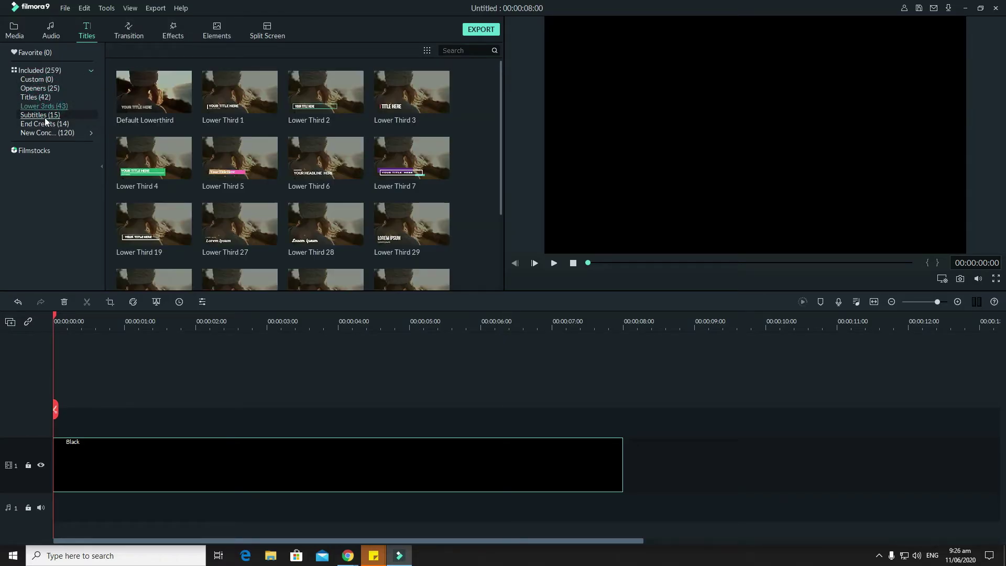
pyautogui.click(48, 124)
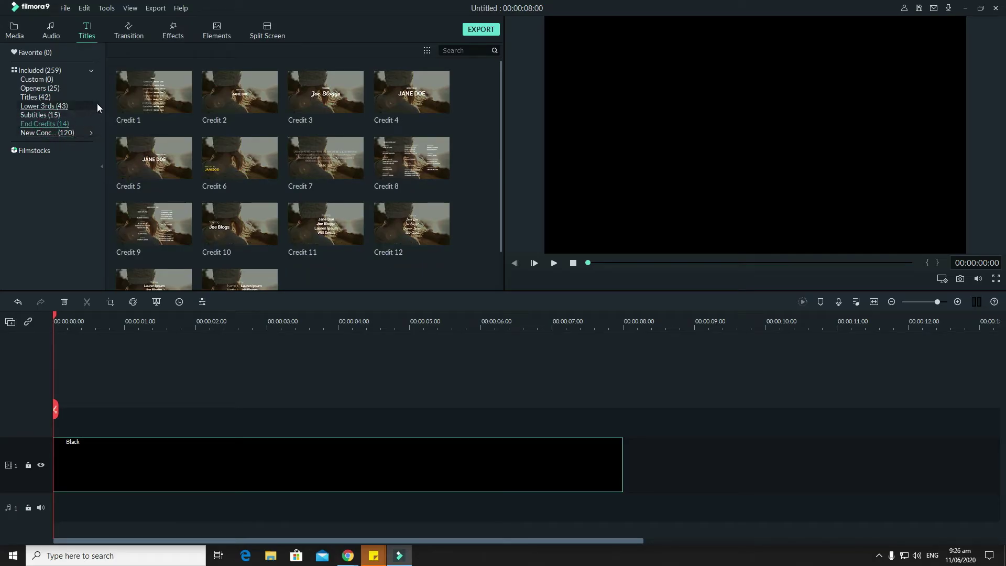
pyautogui.click(42, 98)
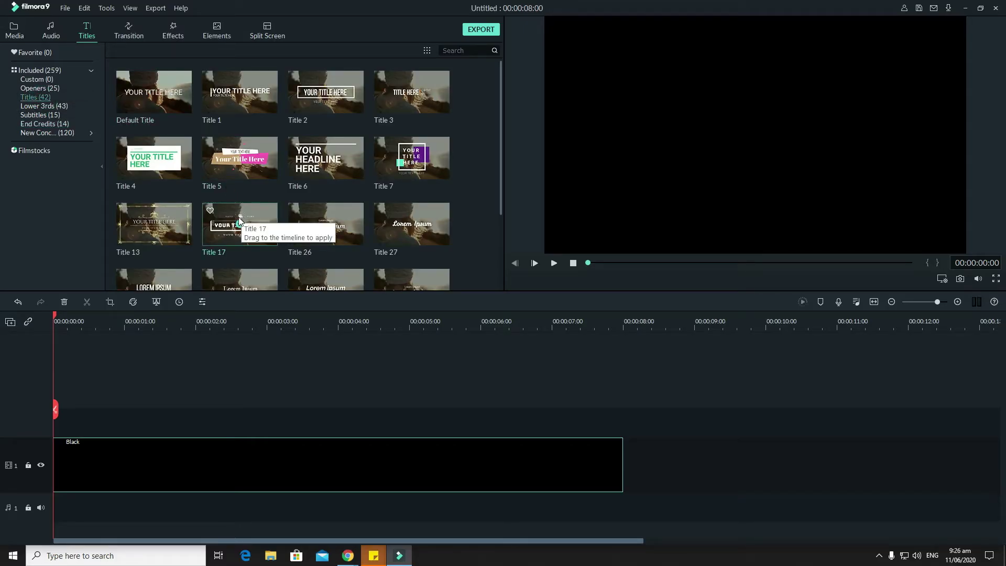
pyautogui.scroll(-5, 242, 230)
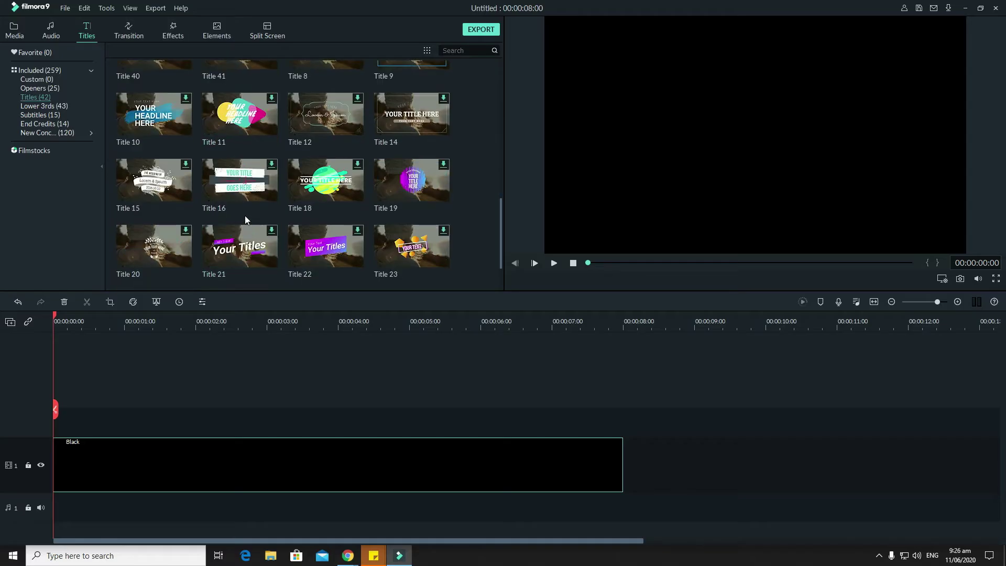
pyautogui.scroll(5, 244, 216)
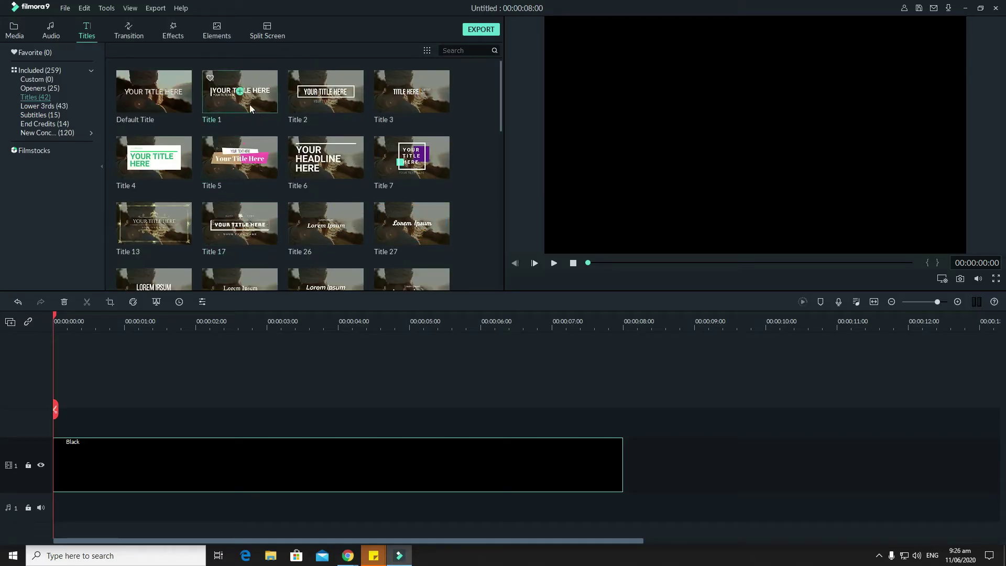
pyautogui.moveTo(250, 108); pyautogui.dragTo(142, 424)
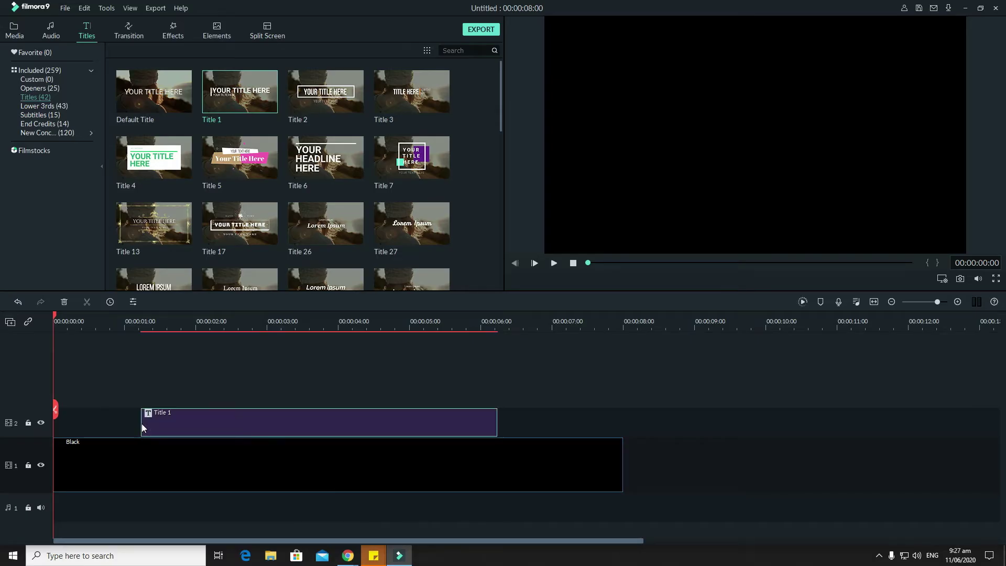
# Replace the large title line with the channel owner's first name followed by "THE GREAT", and shift the vertical bar left clear of the text.
pyautogui.doubleClick(171, 422)
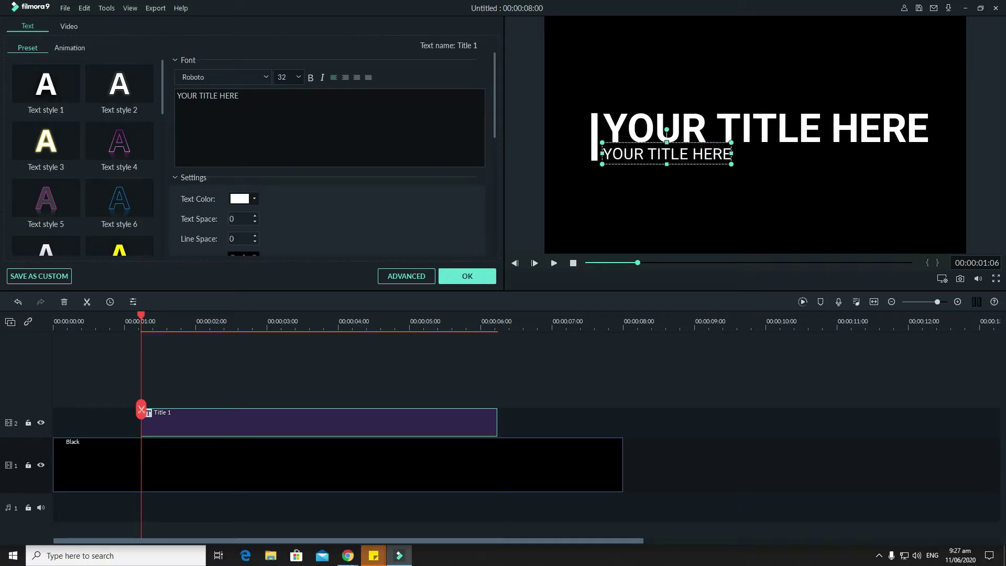
pyautogui.moveTo(334, 100); pyautogui.dragTo(161, 98)
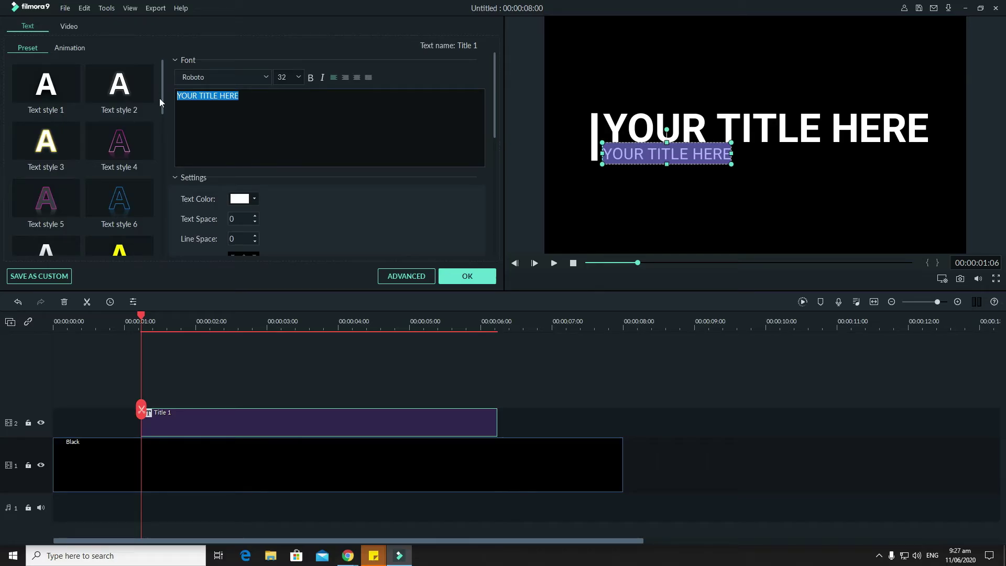
pyautogui.click(612, 115)
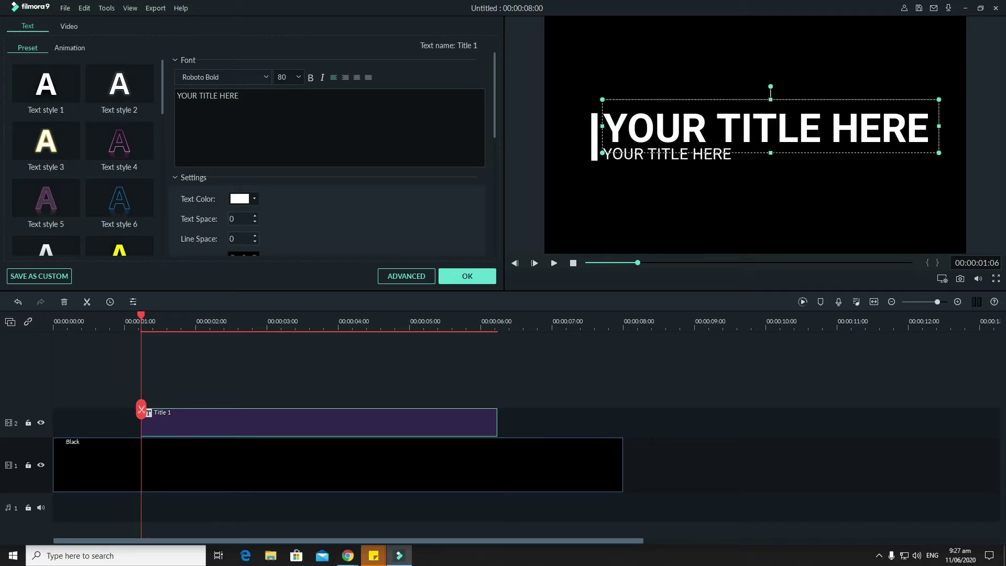
pyautogui.hotkey('ctrl', 'a')
pyautogui.write('ALD')
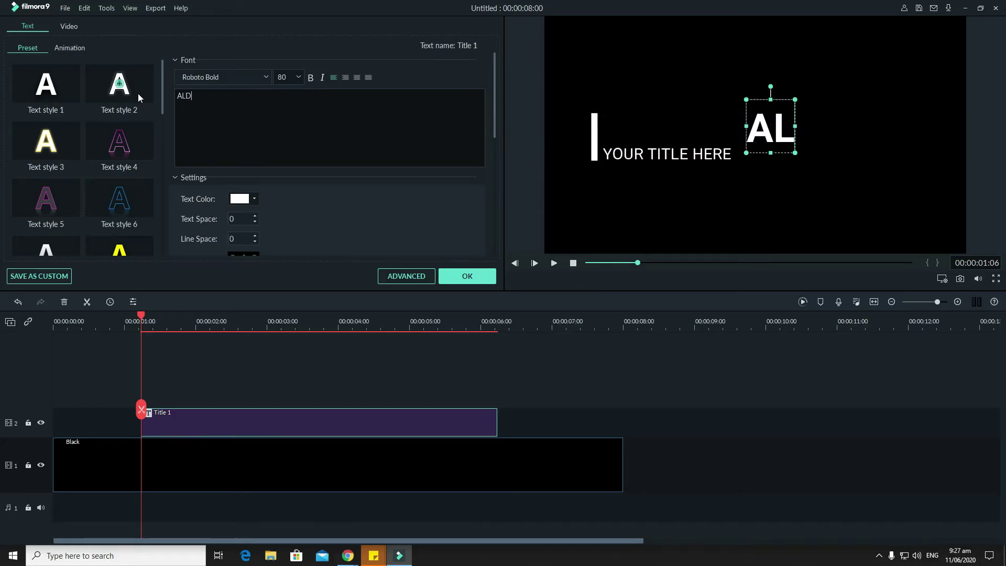
pyautogui.write('RIN THE GRET')
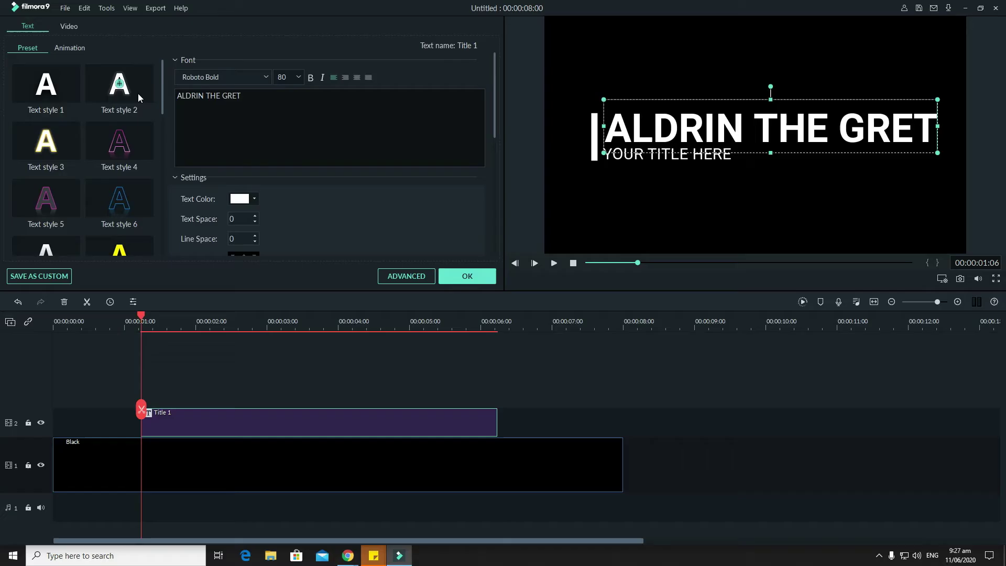
pyautogui.press('BackSpace')
pyautogui.write('AT')
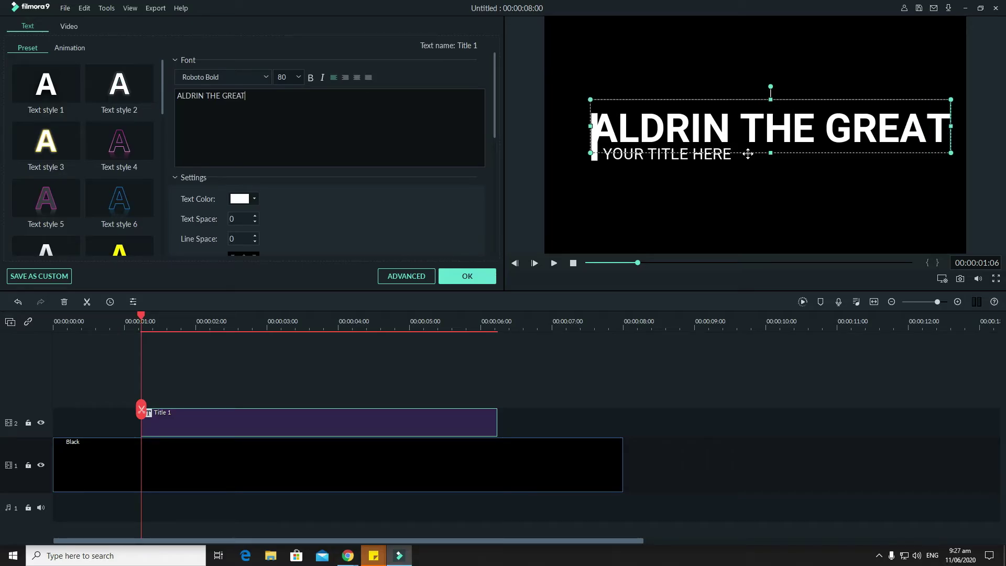
pyautogui.click(596, 157)
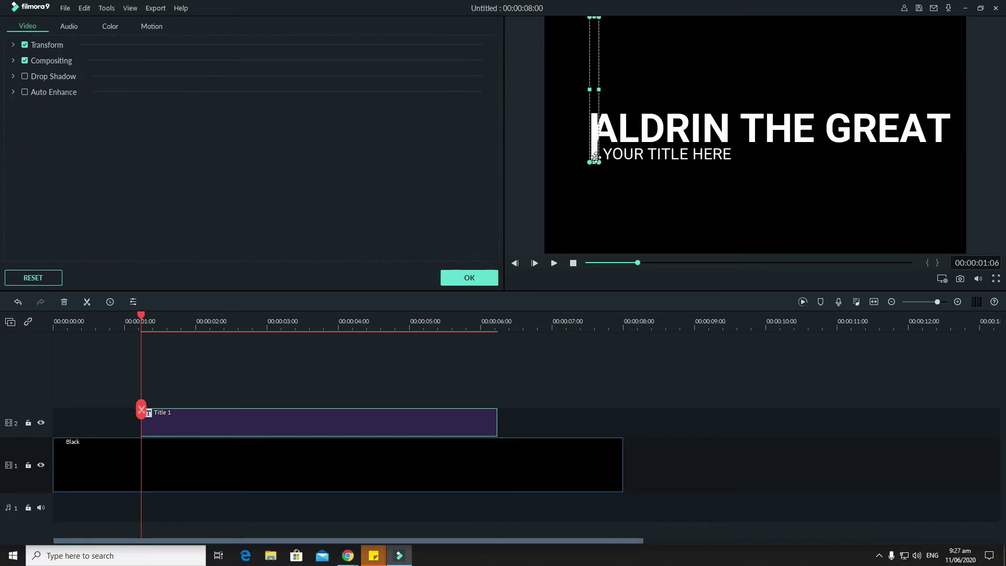
pyautogui.moveTo(598, 152); pyautogui.dragTo(590, 153)
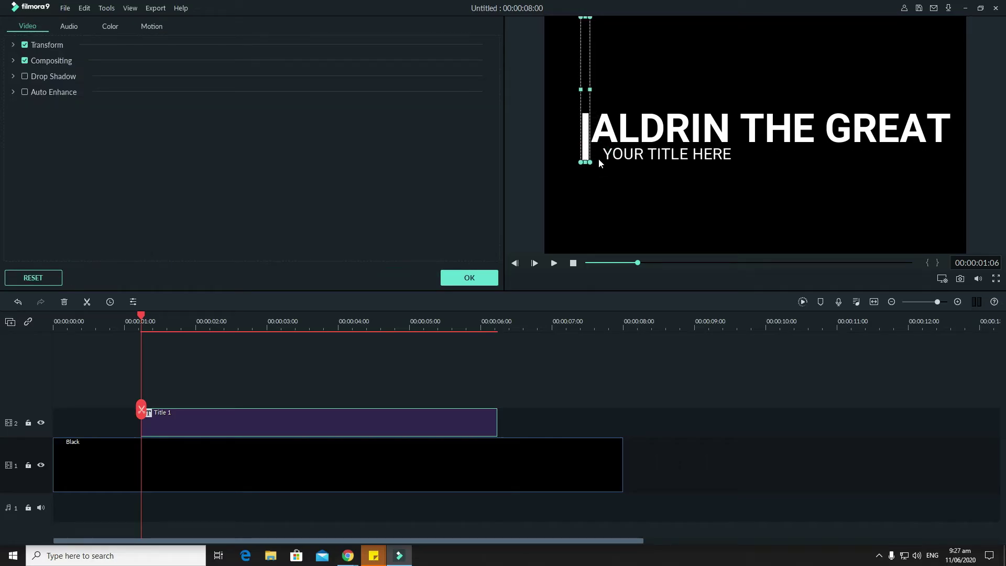
# Change the smaller title line to "PLEASE SUBSCRIBE MY CHANNEL" and align its left edge under the large title line.
pyautogui.click(628, 153)
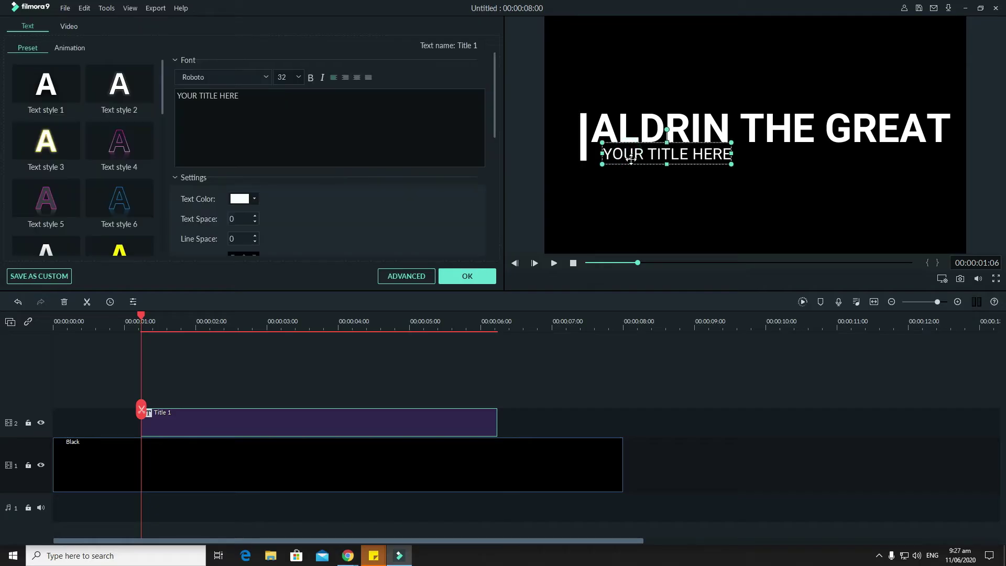
pyautogui.moveTo(195, 95); pyautogui.dragTo(173, 94)
pyautogui.click(265, 97)
pyautogui.write('PL')
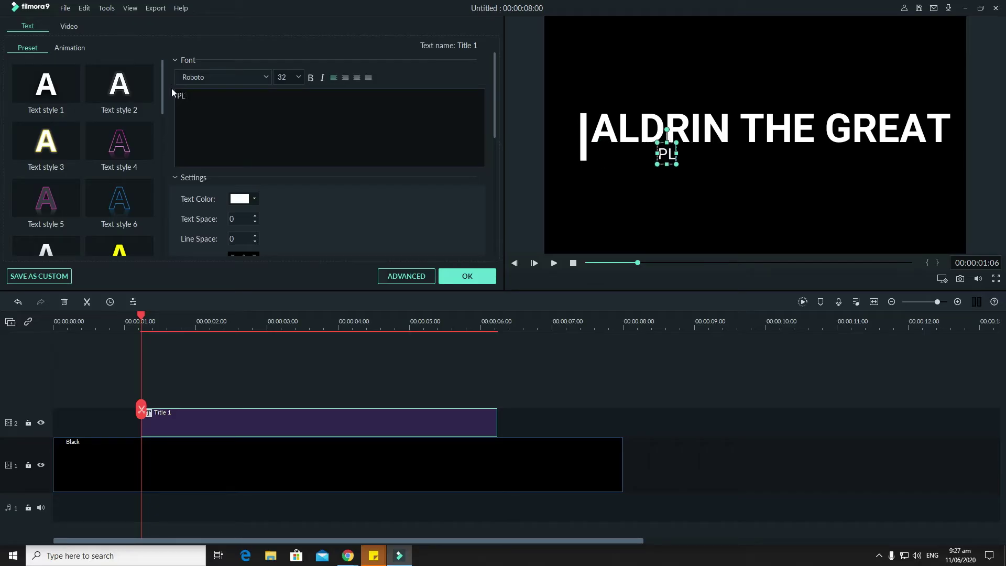
pyautogui.write('EASE SYBS')
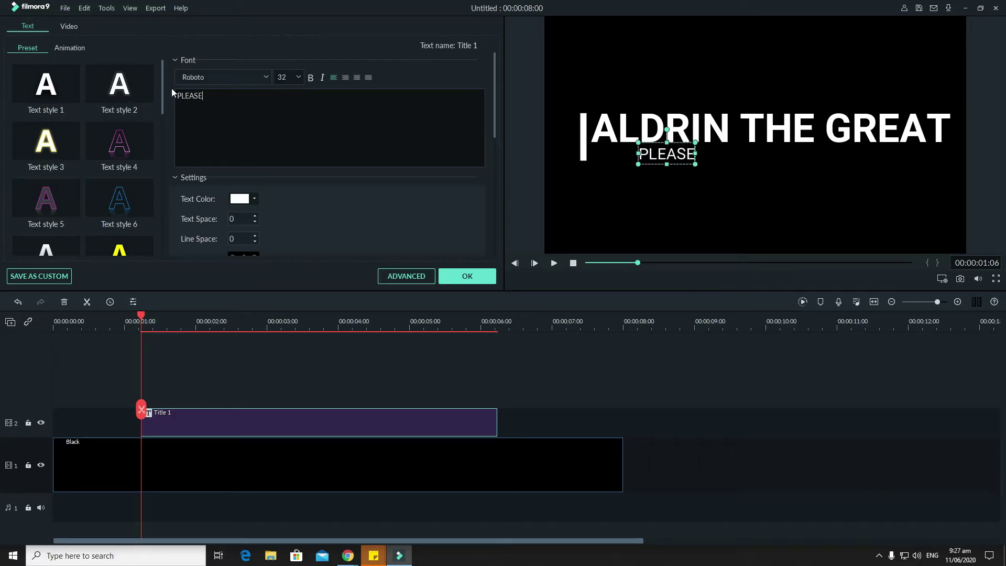
pyautogui.press('BackSpace')
pyautogui.press('BackSpace')
pyautogui.press('BackSpace')
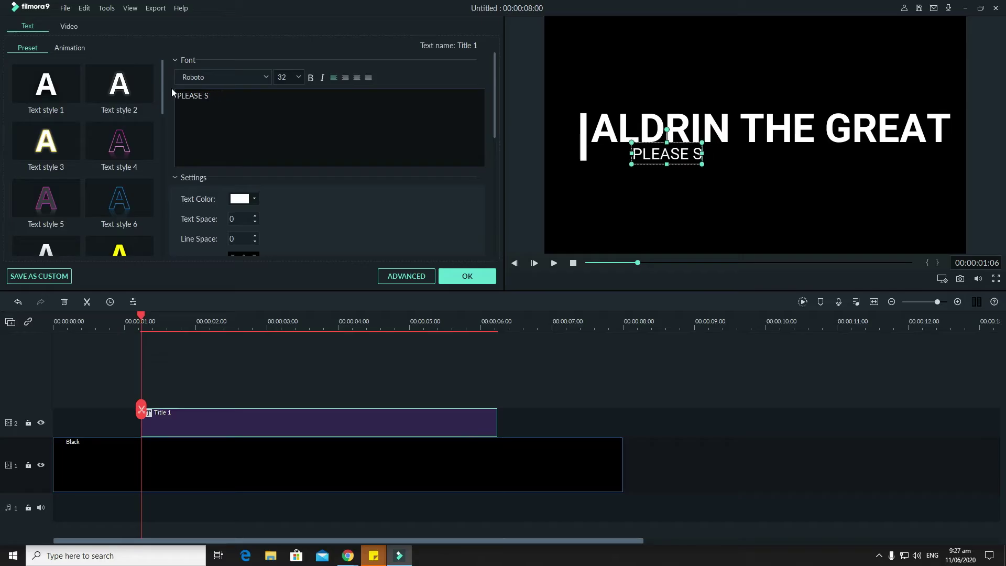
pyautogui.write('UBSCRIBE MY CAH')
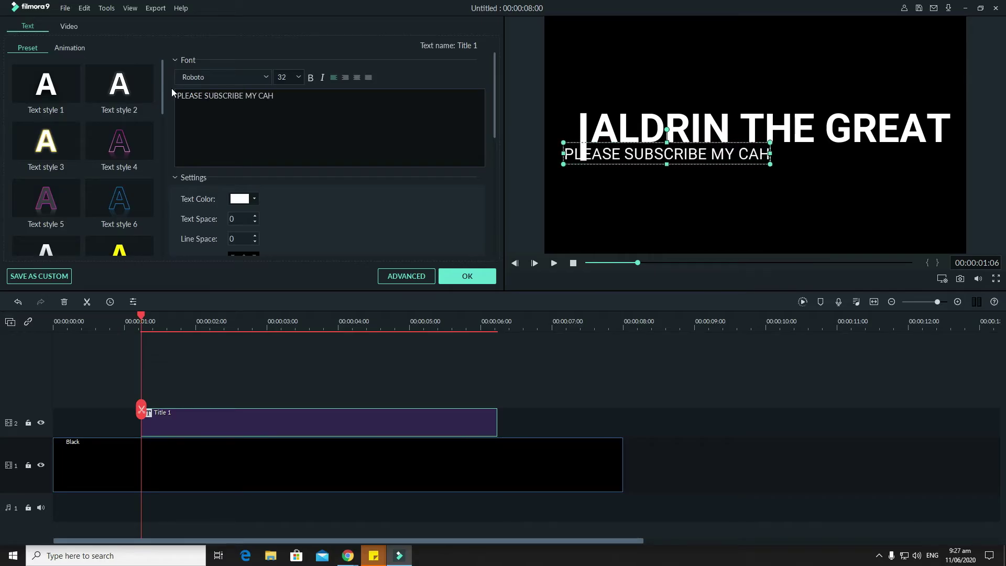
pyautogui.press('BackSpace')
pyautogui.press('BackSpace')
pyautogui.write('HANNEL')
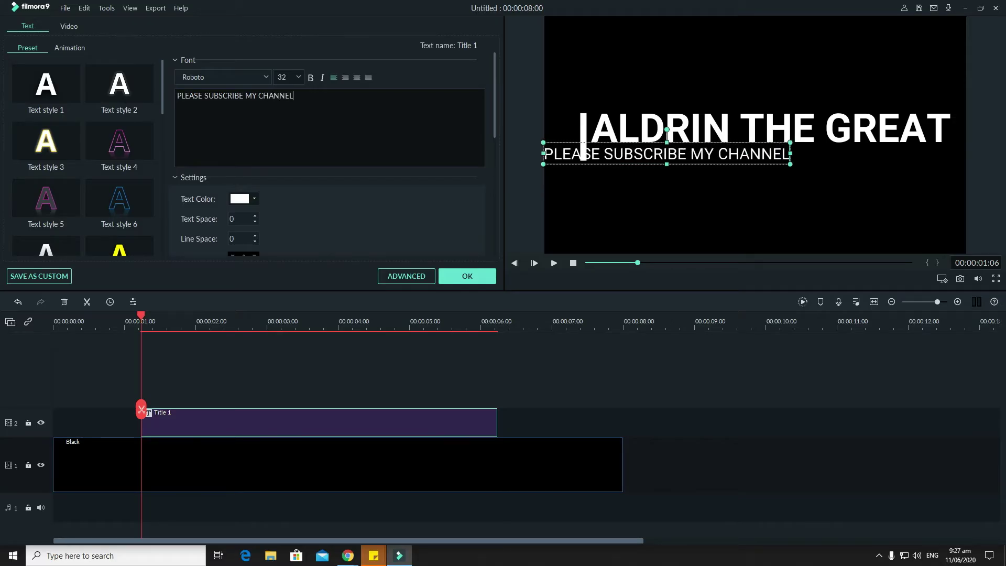
pyautogui.moveTo(607, 164); pyautogui.dragTo(655, 167)
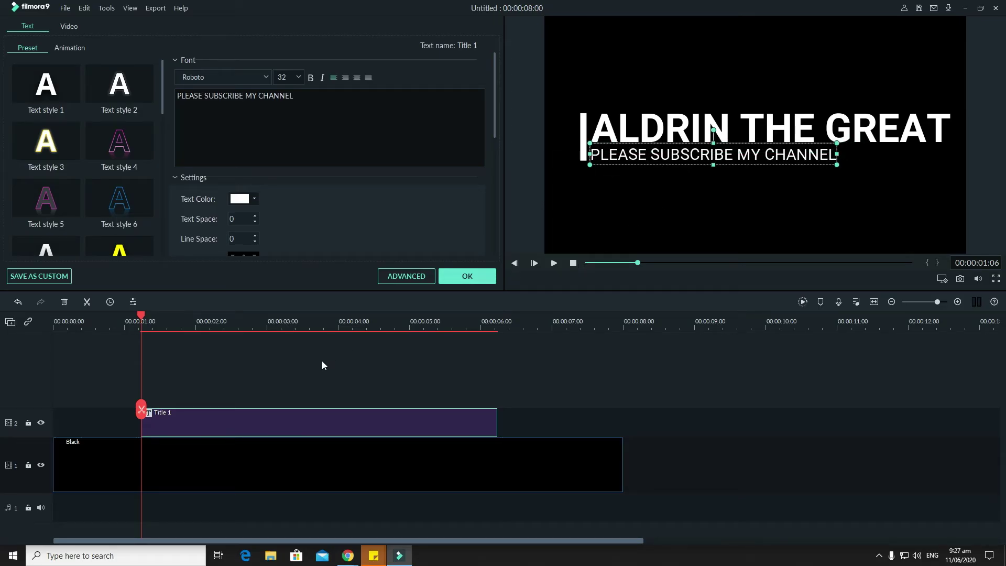
# Preview the title animation from the beginning, accept the title edits and return the playhead to the start of the timeline.
pyautogui.moveTo(140, 409); pyautogui.dragTo(5, 416)
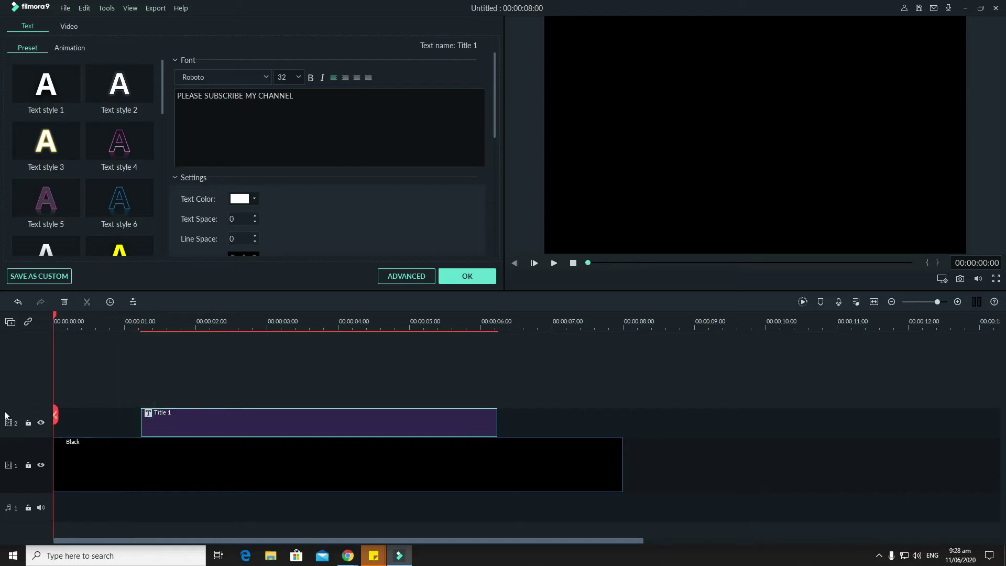
pyautogui.press('space')
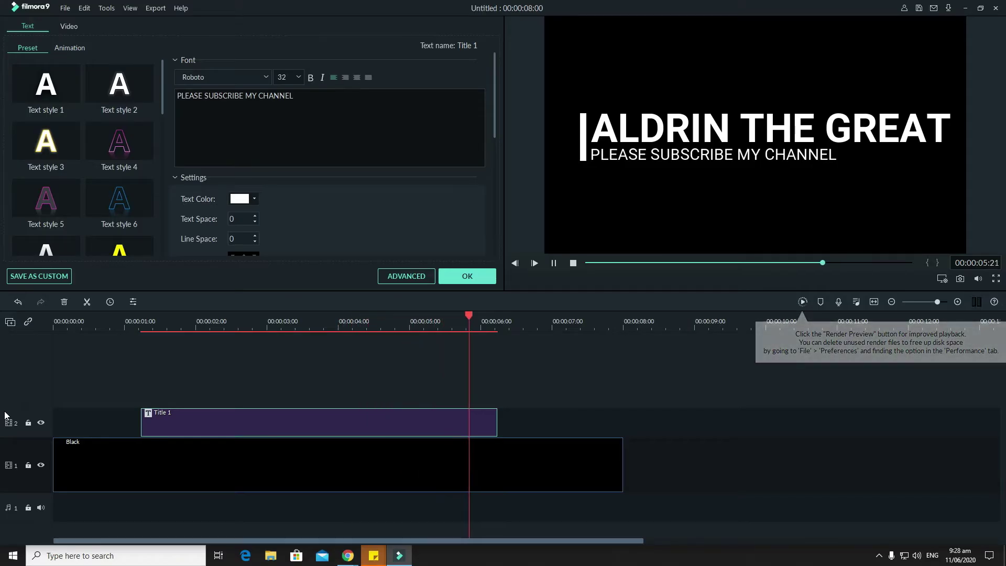
pyautogui.press('space')
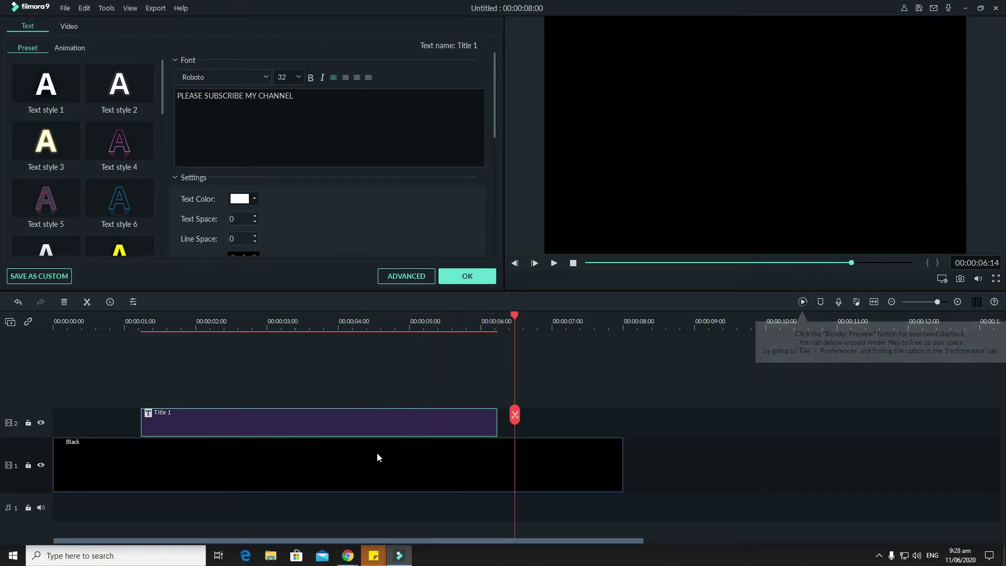
pyautogui.click(454, 277)
pyautogui.moveTo(515, 415); pyautogui.dragTo(63, 413)
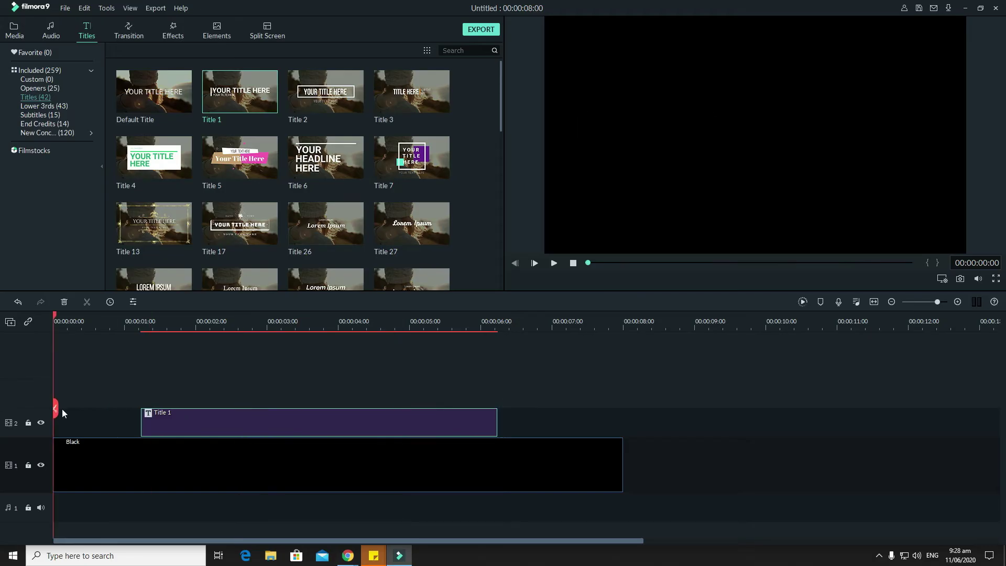
# Place the Glitch Distortion overlay on video track 3 directly above Title 1, and preview the timeline from the beginning.
pyautogui.click(167, 32)
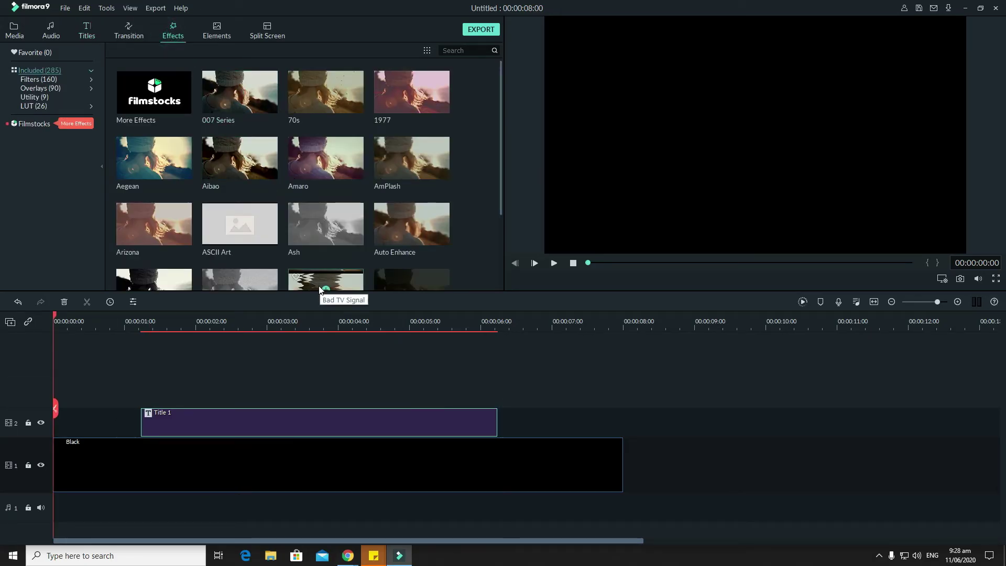
pyautogui.click(34, 97)
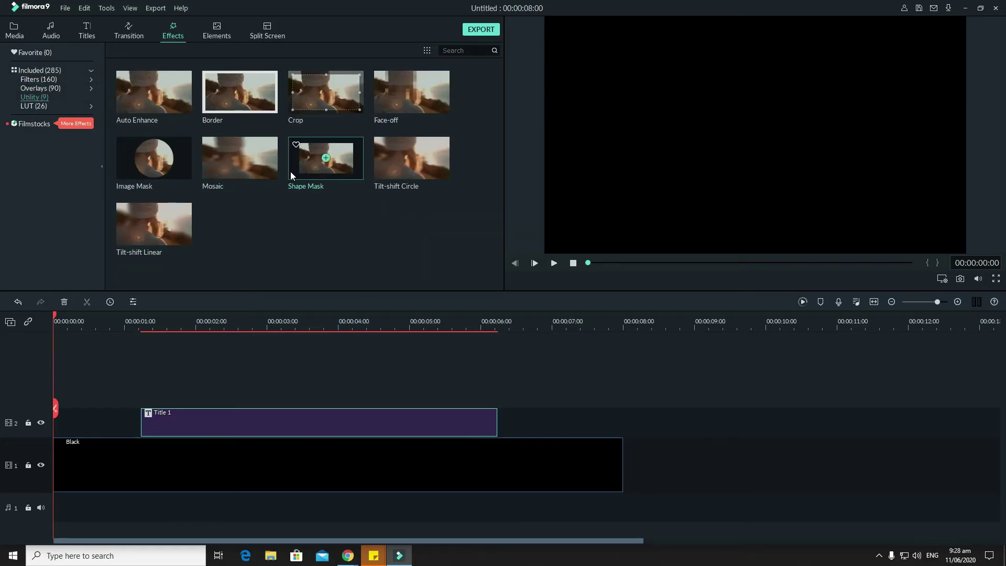
pyautogui.click(41, 89)
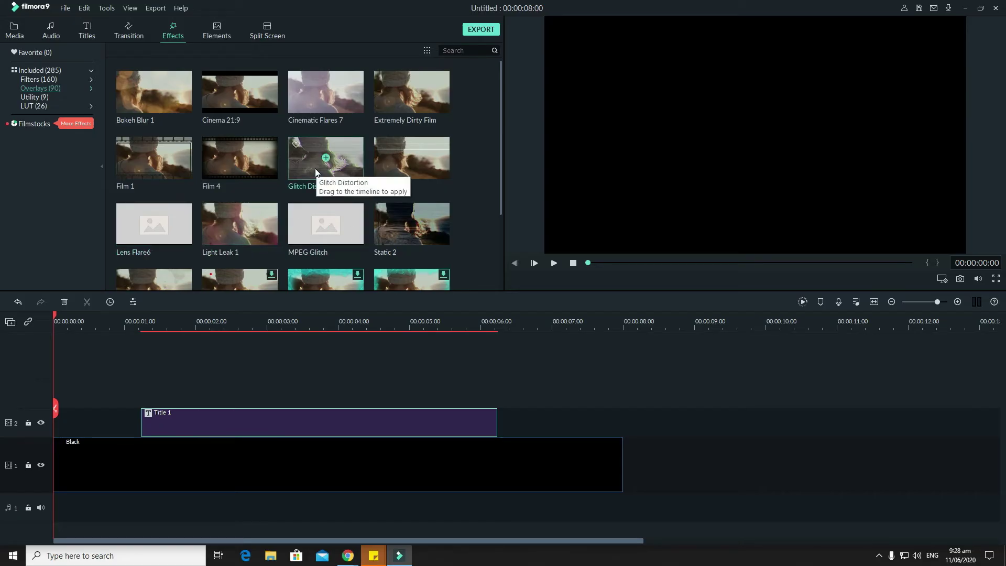
pyautogui.moveTo(316, 172); pyautogui.dragTo(141, 385)
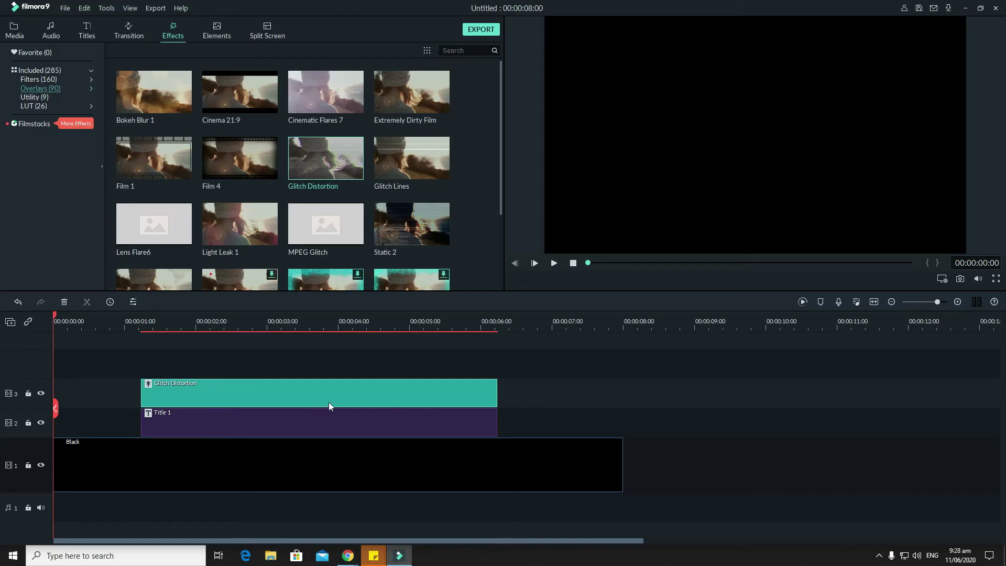
pyautogui.press('space')
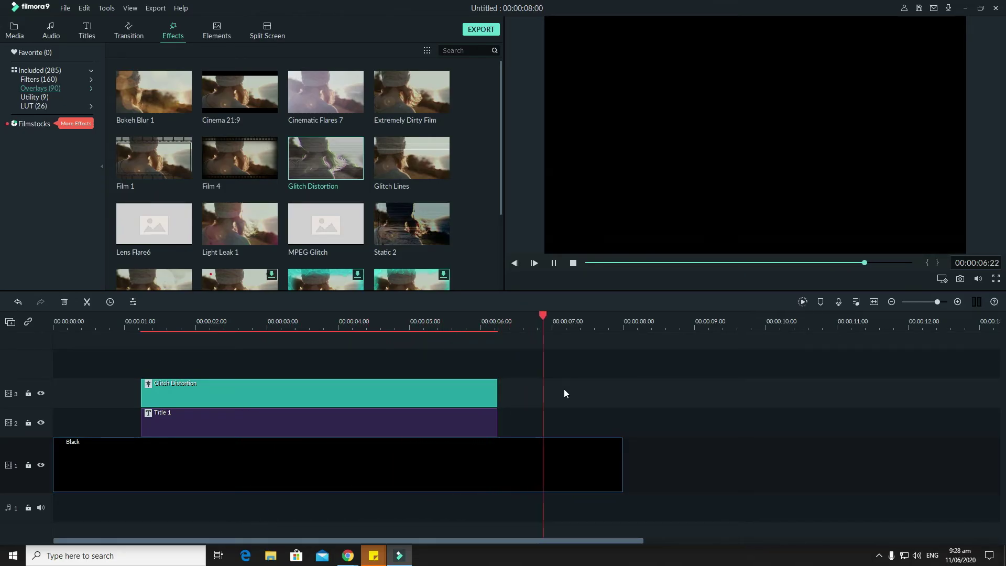
pyautogui.press('space')
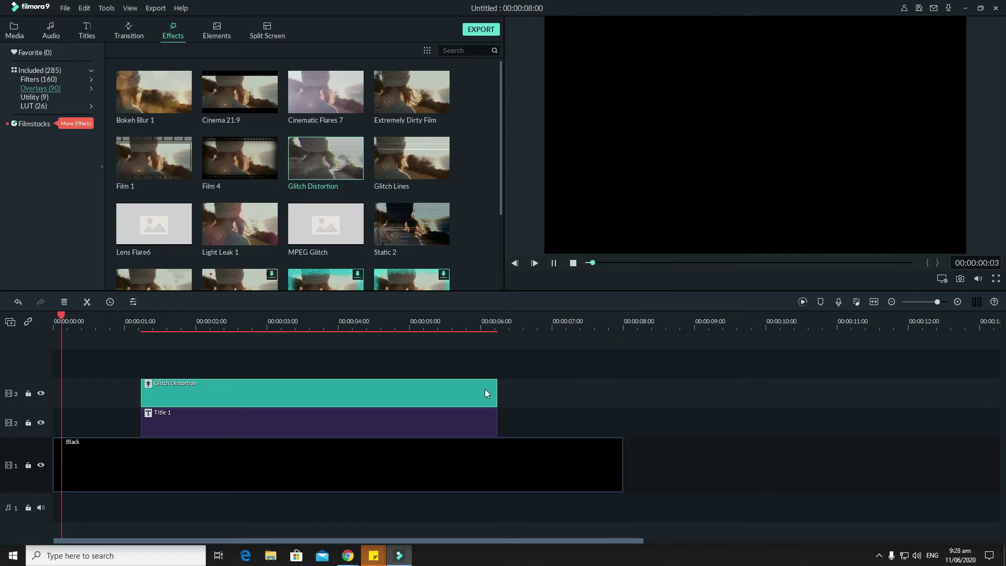
pyautogui.press('space')
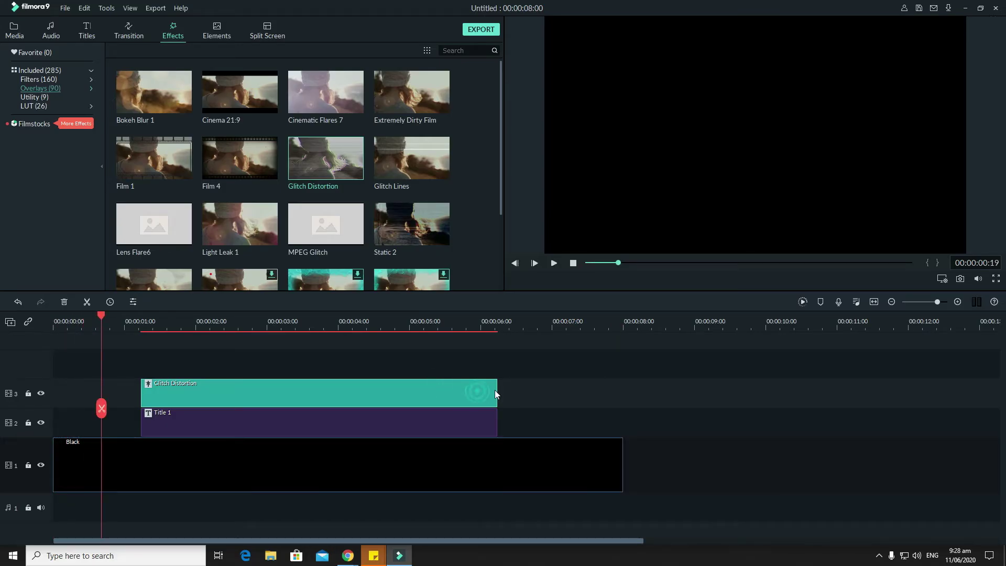
# Extend Title 1 to span about 0.7 to 7 seconds, and trim and shift Glitch Distortion to span about 1.5 to 6 seconds.
pyautogui.moveTo(495, 391); pyautogui.dragTo(477, 397)
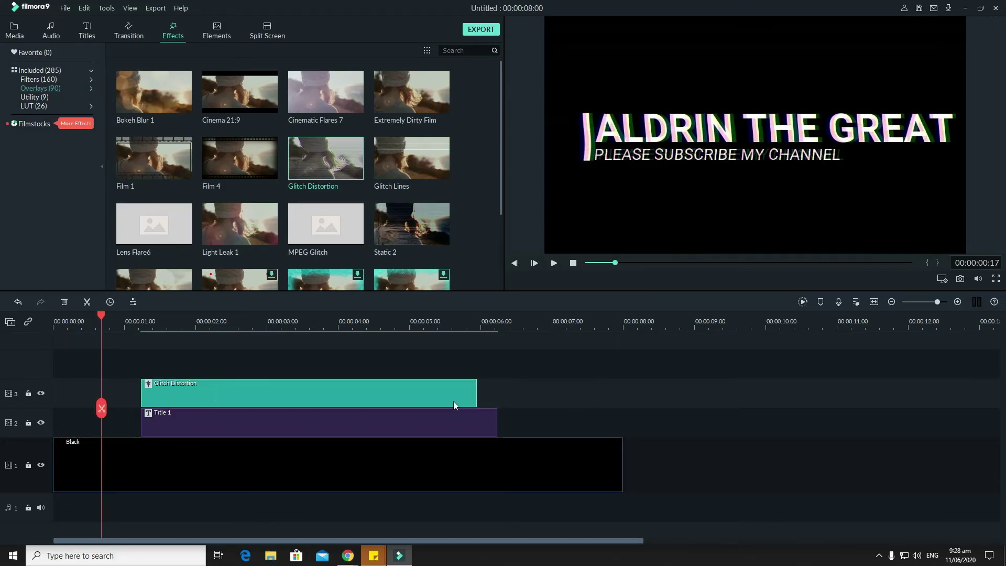
pyautogui.moveTo(141, 395); pyautogui.dragTo(137, 429)
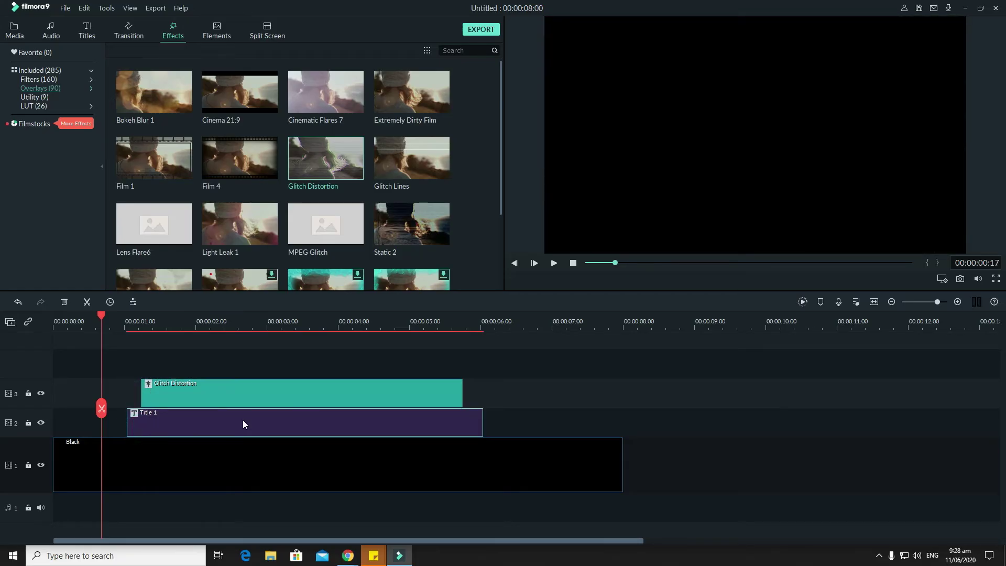
pyautogui.moveTo(288, 382); pyautogui.dragTo(293, 384)
pyautogui.moveTo(127, 427); pyautogui.dragTo(84, 431)
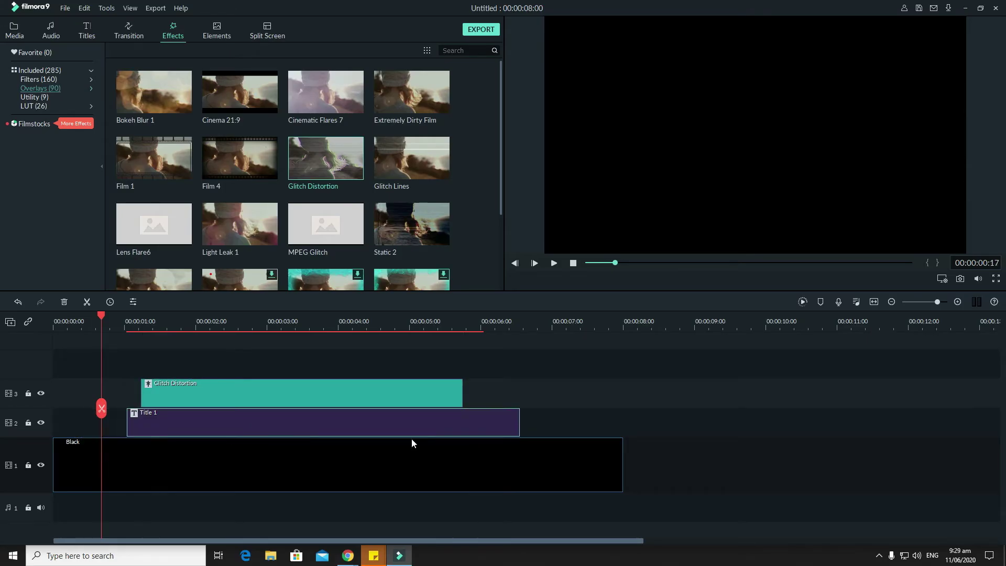
pyautogui.moveTo(518, 427)
pyautogui.mouseDown()
pyautogui.moveTo(577, 431)
pyautogui.moveTo(498, 427)
pyautogui.mouseUp()
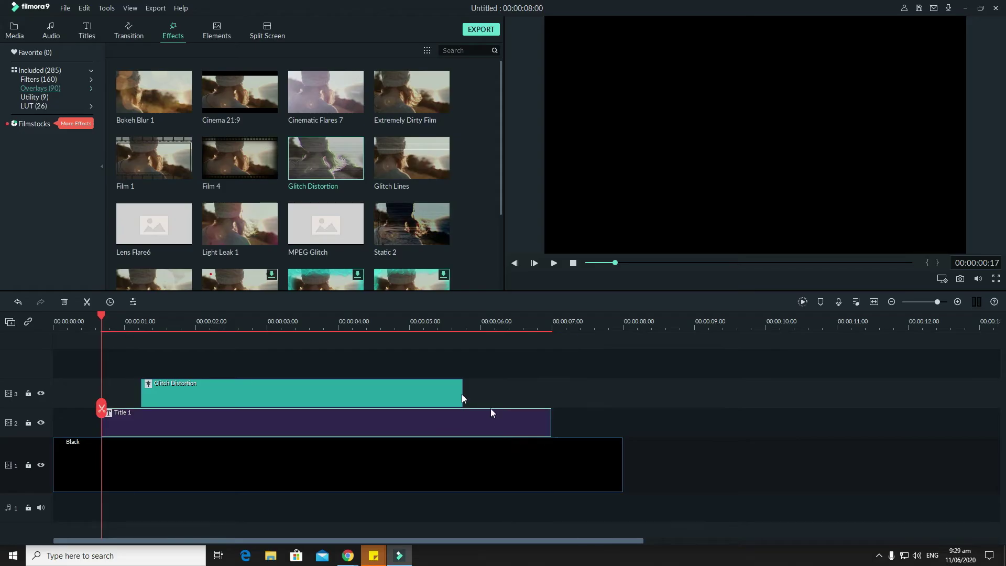
pyautogui.moveTo(461, 395); pyautogui.dragTo(443, 386)
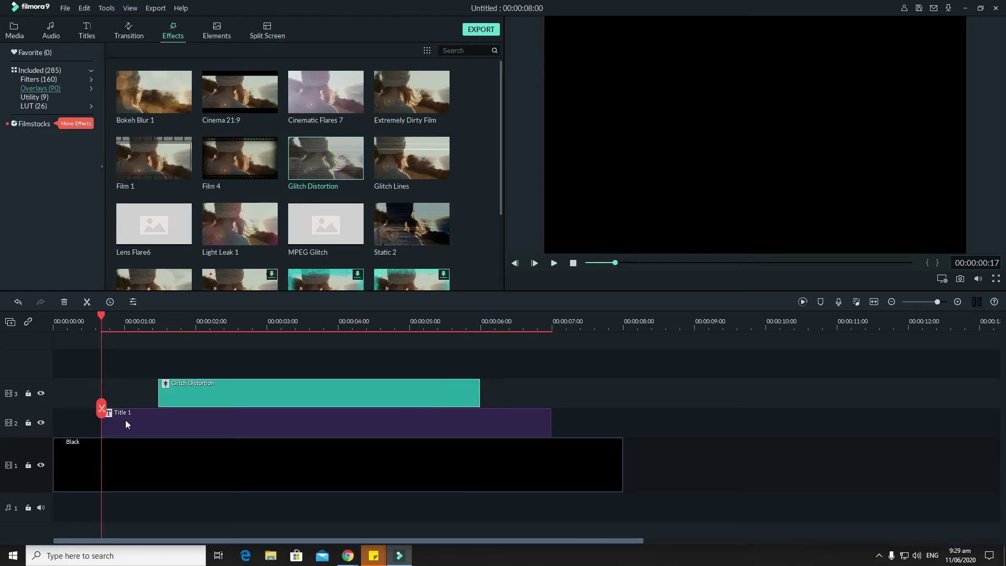
# Preview the retimed title and glitch overlay from the start of the timeline.
pyautogui.press('Home')
pyautogui.press('space')
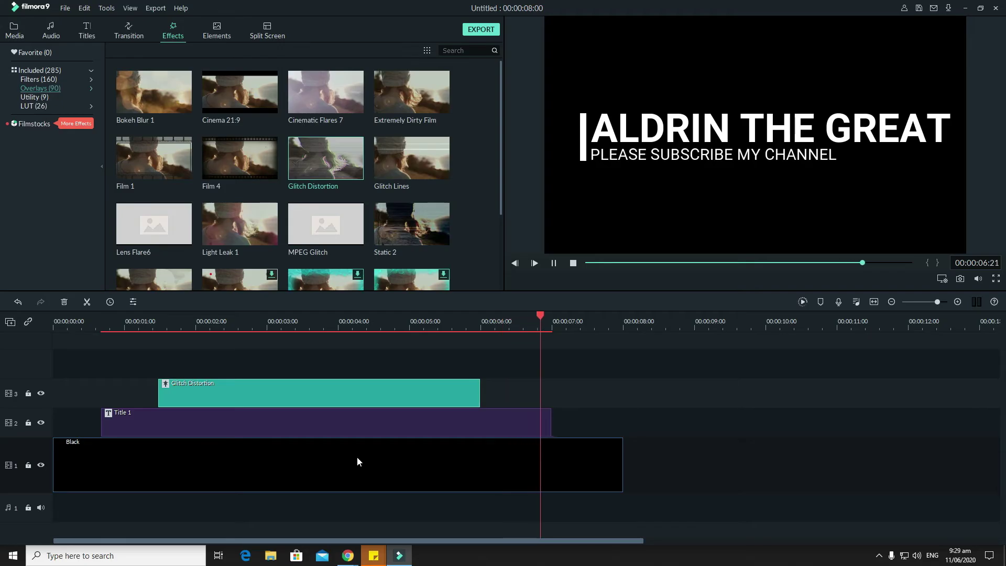
pyautogui.press('space')
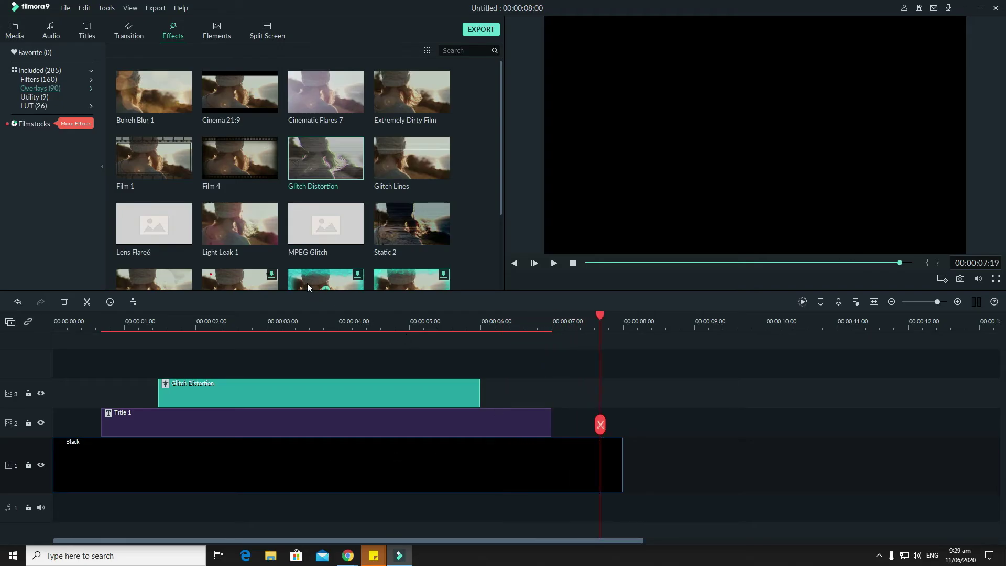
# Add Fade transitions to the end and start of Title 1, each shortened to about 1.5 seconds, and play the result.
pyautogui.click(524, 422)
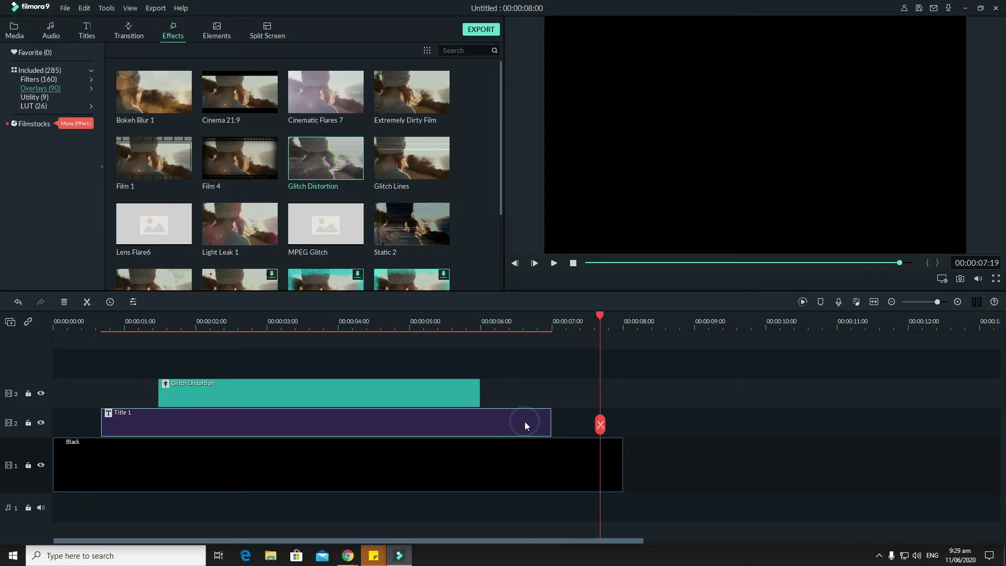
pyautogui.click(128, 34)
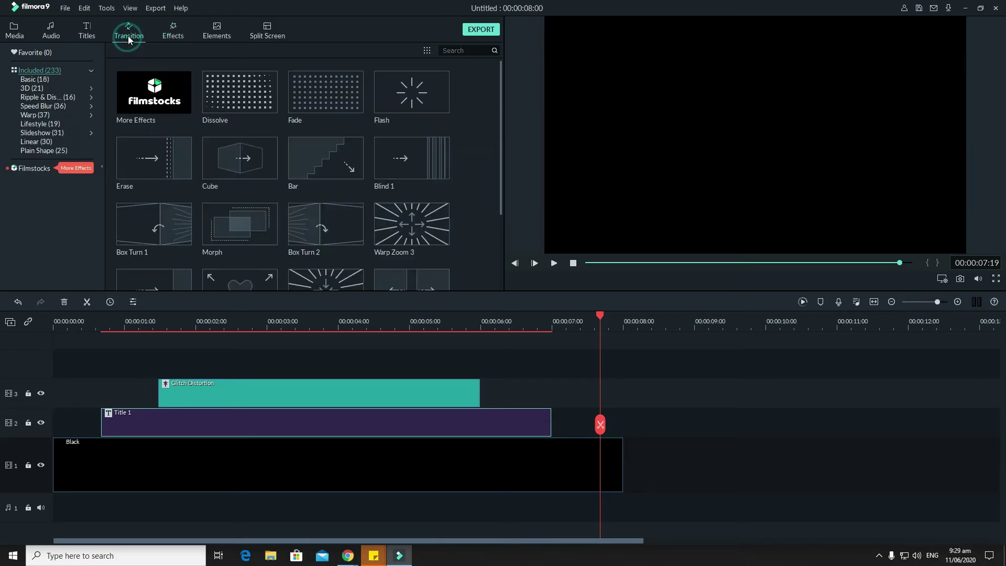
pyautogui.moveTo(313, 107); pyautogui.dragTo(545, 425)
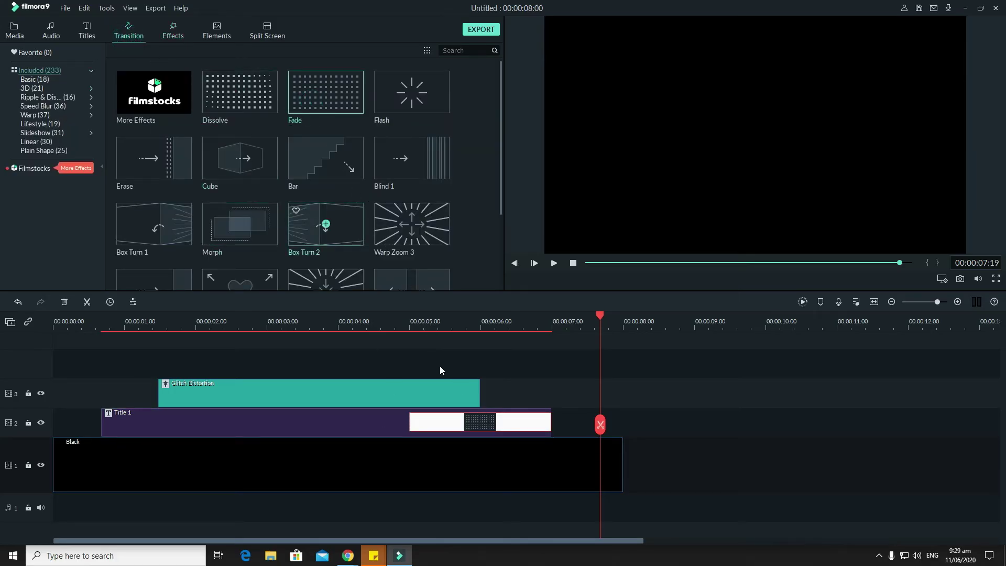
pyautogui.moveTo(410, 423); pyautogui.dragTo(448, 423)
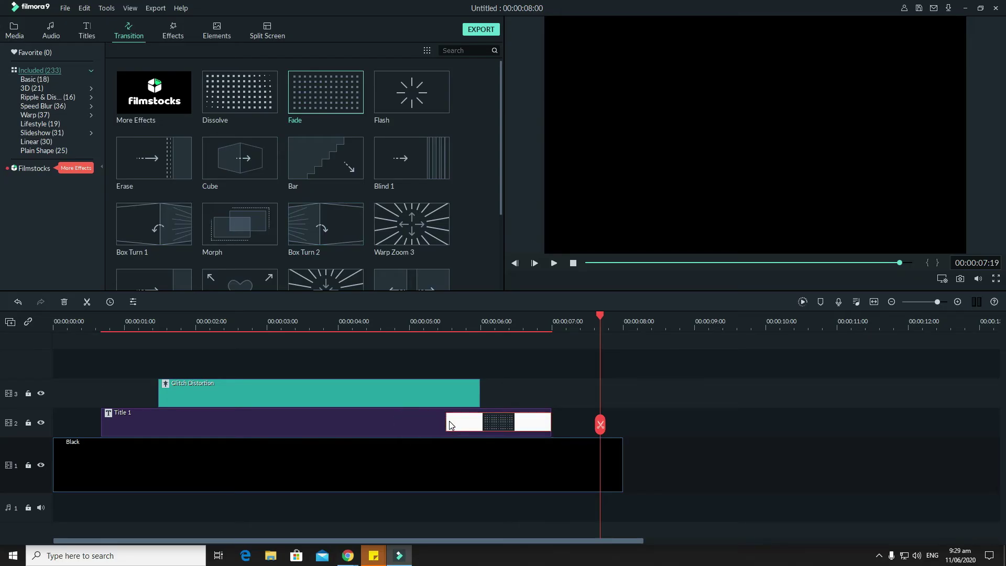
pyautogui.moveTo(255, 220); pyautogui.dragTo(201, 429)
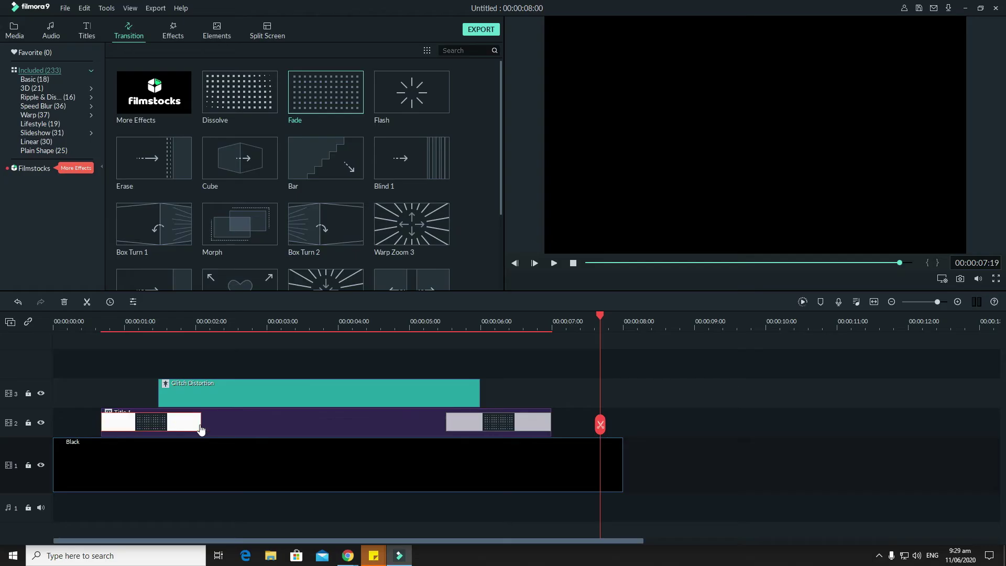
pyautogui.press('space')
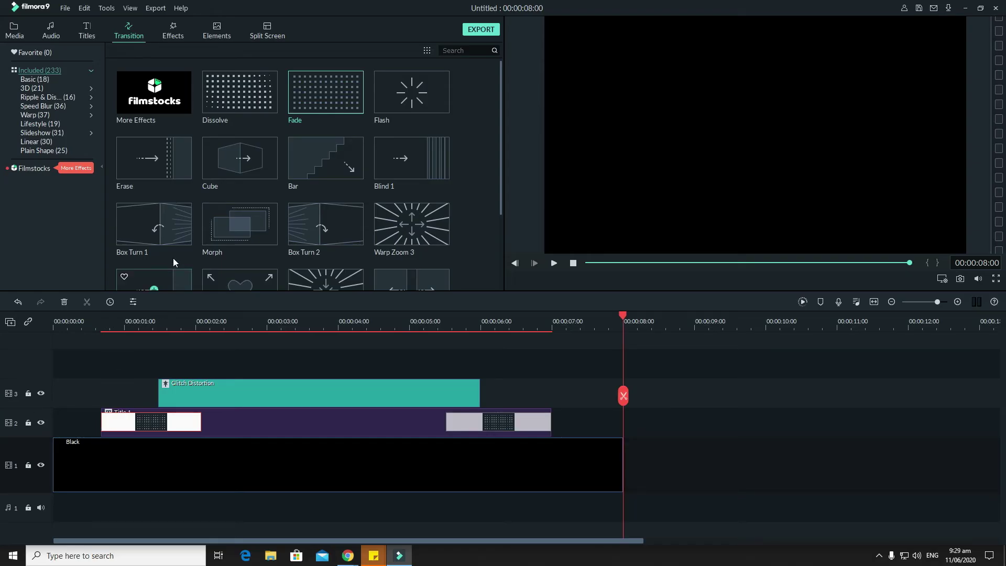
# Look through the included audio categories, such as Sound Effect, Electronic, Folk, Rock and Young & Bright, for intro music.
pyautogui.click(50, 30)
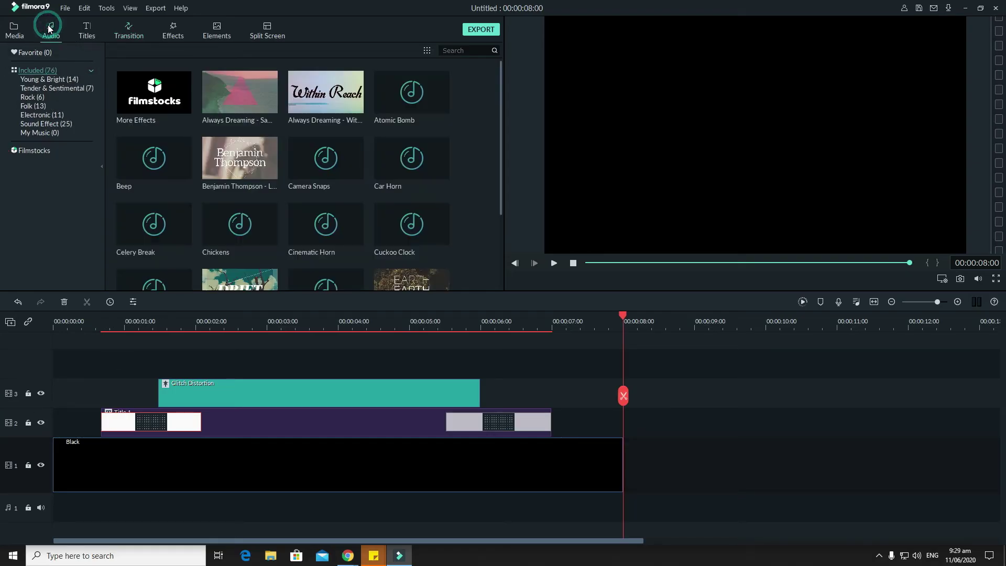
pyautogui.click(70, 124)
pyautogui.click(61, 113)
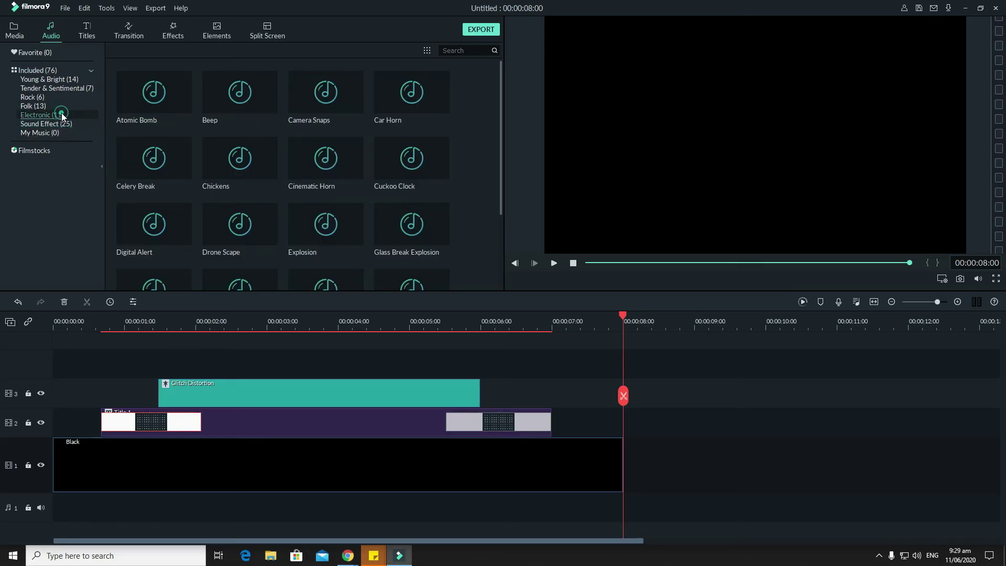
pyautogui.click(44, 102)
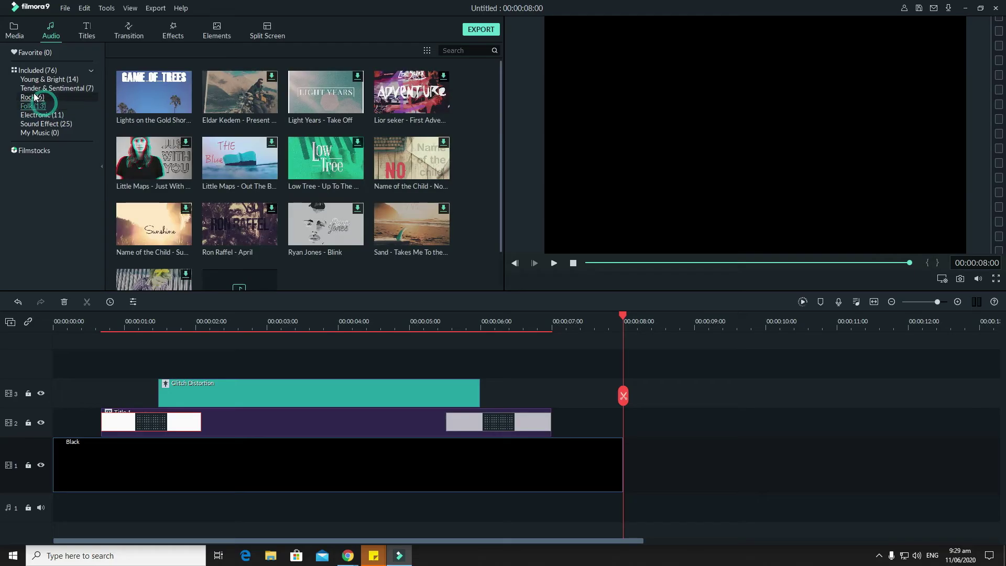
pyautogui.click(33, 97)
pyautogui.click(42, 80)
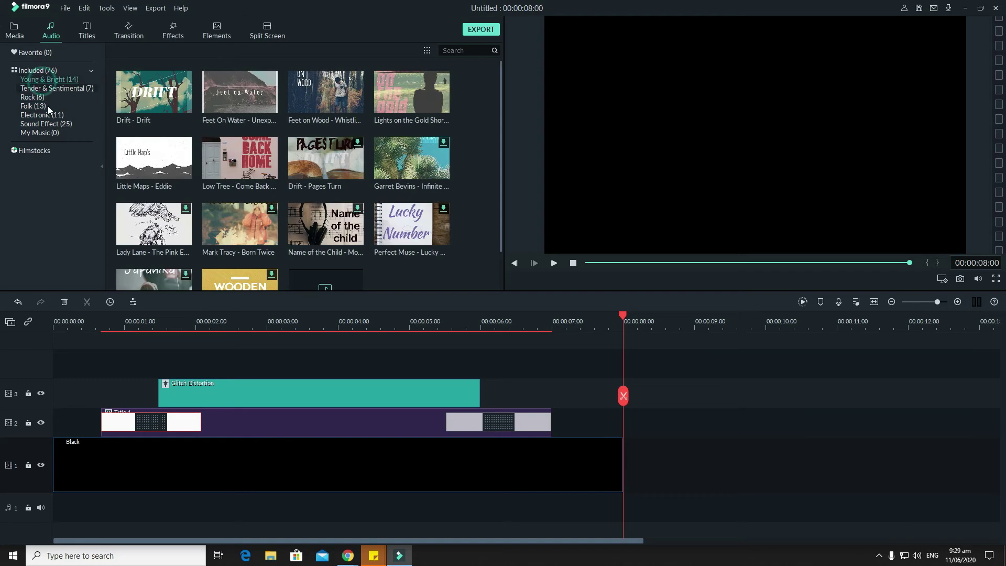
pyautogui.click(52, 133)
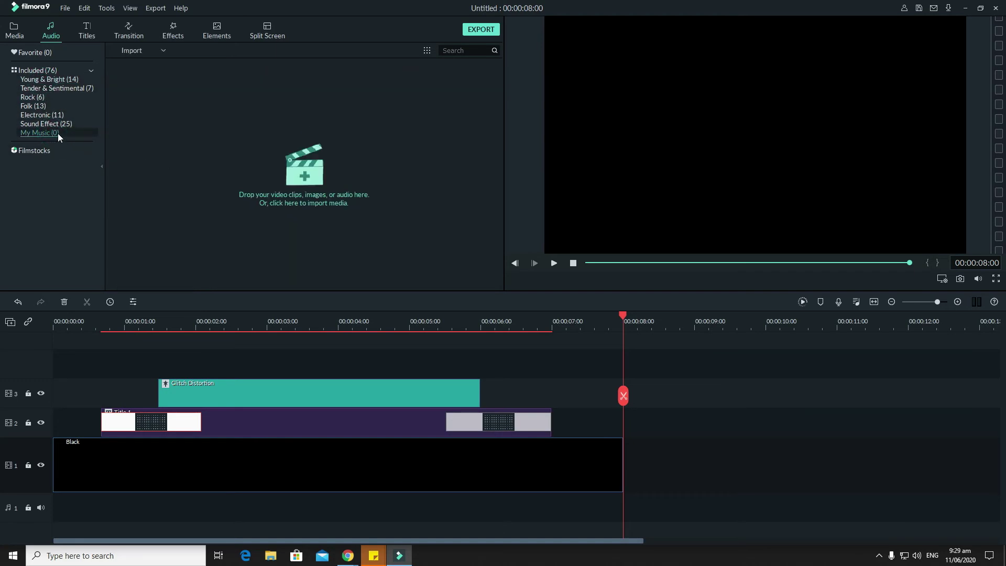
pyautogui.click(56, 125)
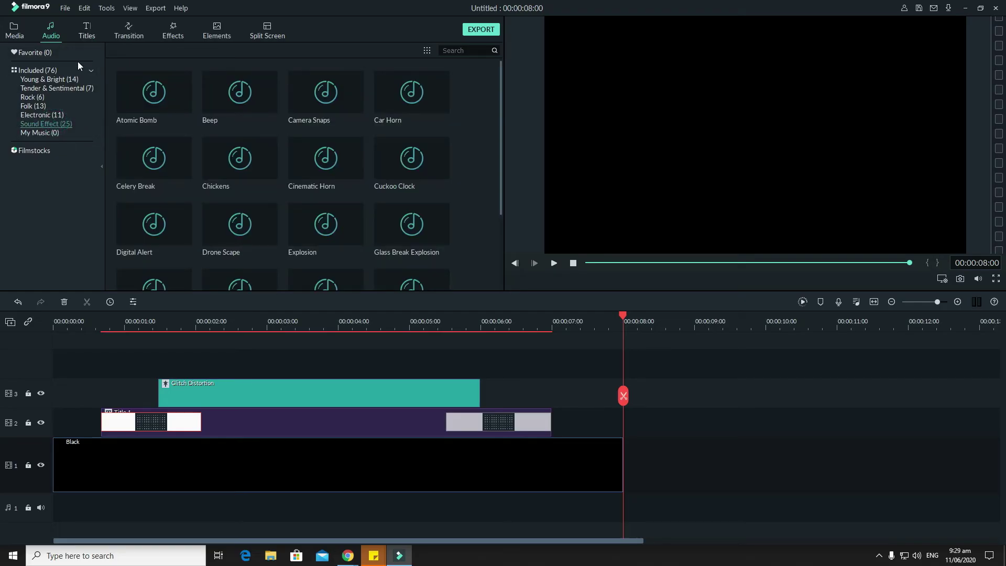
pyautogui.click(51, 70)
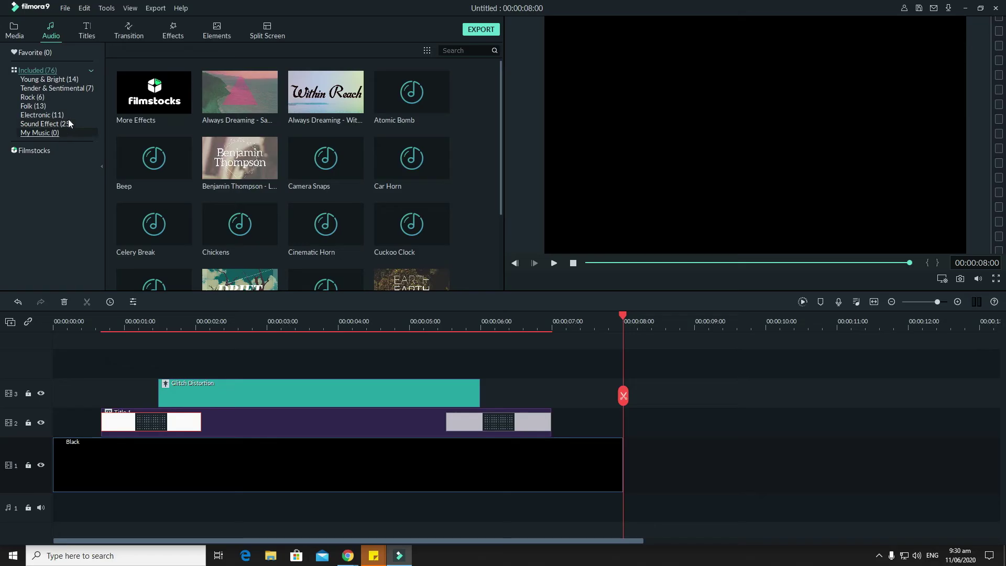
pyautogui.click(52, 80)
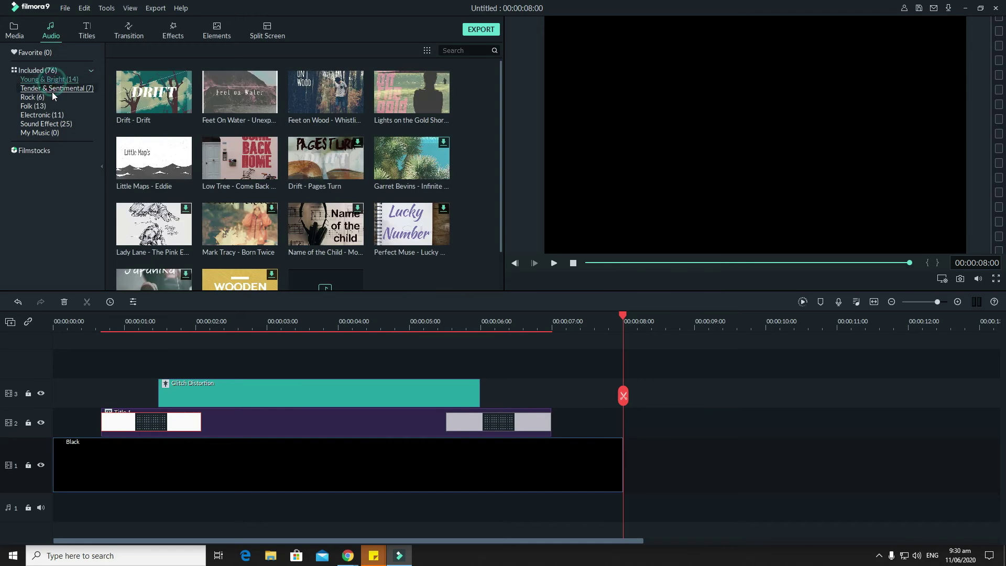
pyautogui.click(52, 89)
# Import all four audio files from the Youtube Outro folder in Music into the My Music category.
pyautogui.click(42, 134)
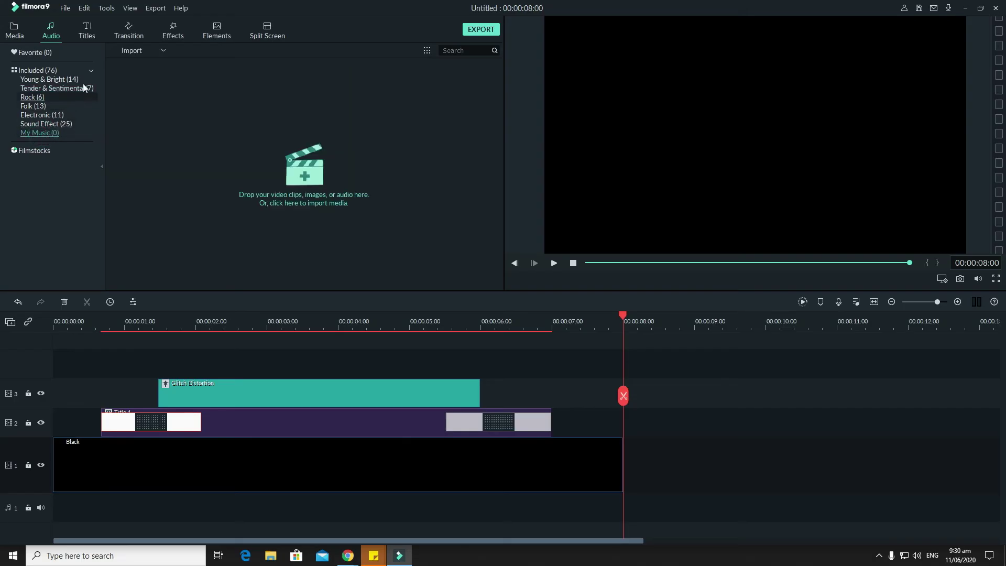
pyautogui.click(163, 51)
pyautogui.click(164, 67)
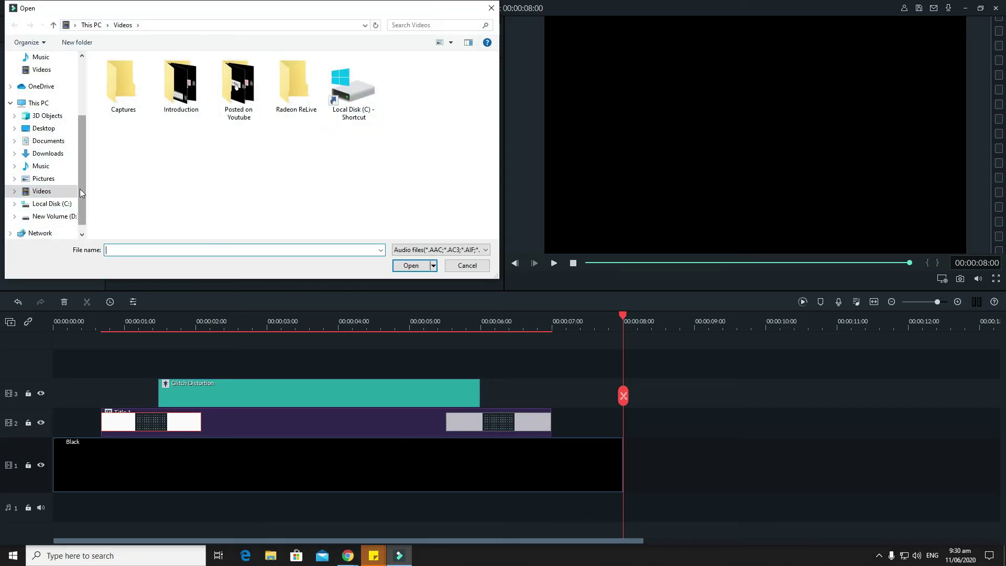
pyautogui.click(42, 166)
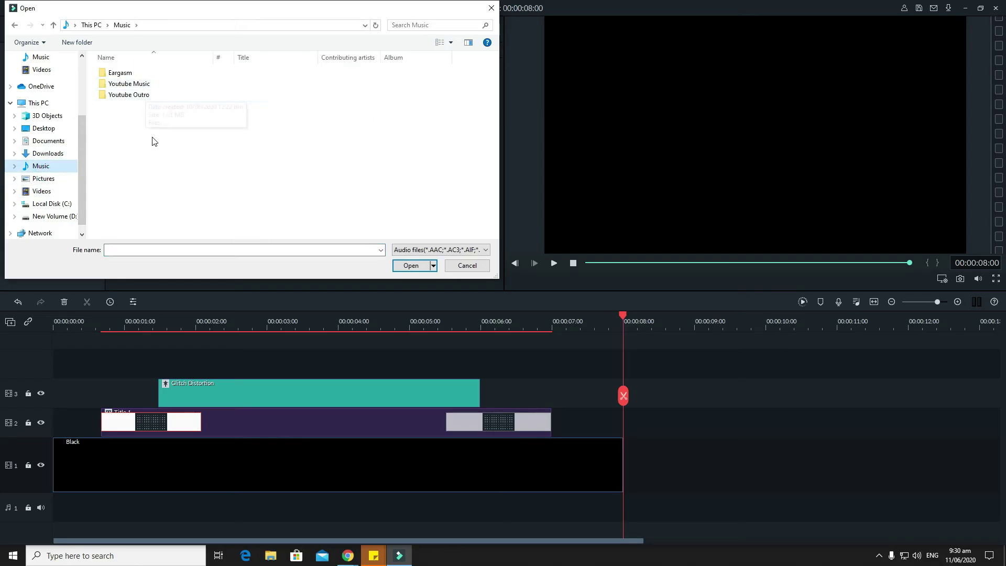
pyautogui.doubleClick(123, 94)
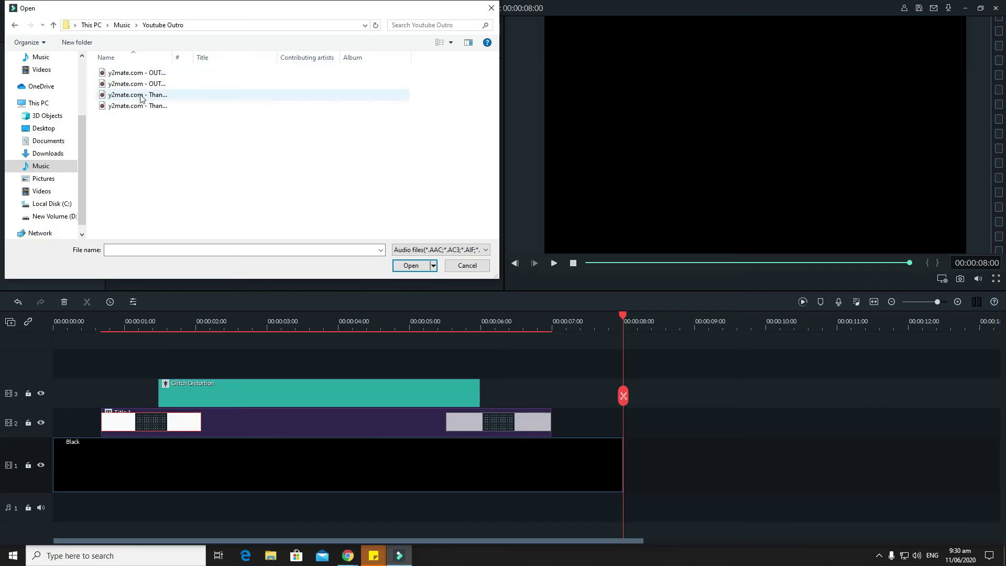
pyautogui.click(138, 84)
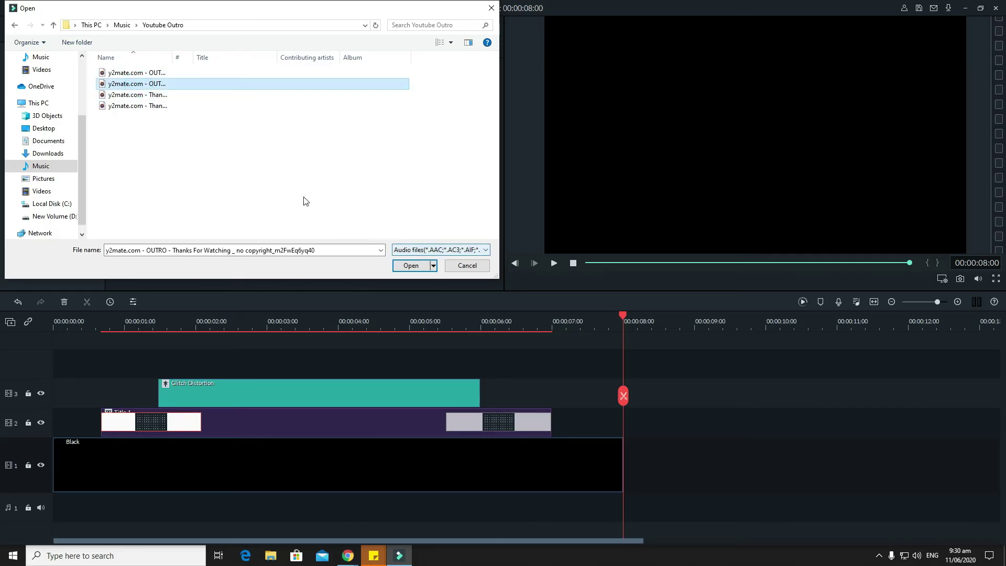
pyautogui.moveTo(155, 127); pyautogui.dragTo(116, 74)
pyautogui.click(403, 266)
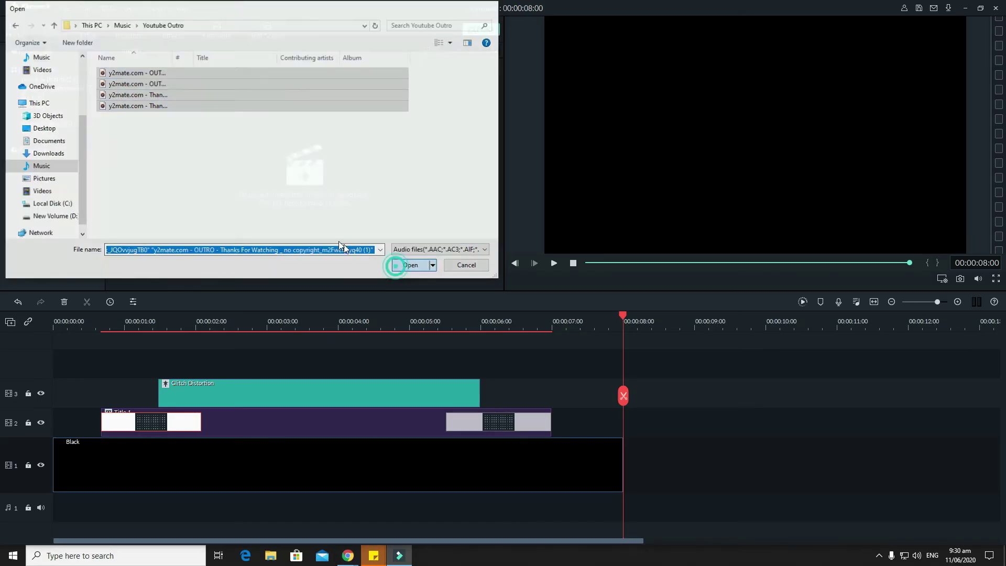
# Place the first imported "OUTRO - Thanks For Watching" track at the start of audio track 1 and preview from the beginning.
pyautogui.moveTo(184, 114); pyautogui.dragTo(63, 494)
pyautogui.moveTo(629, 402); pyautogui.dragTo(55, 433)
pyautogui.press('space')
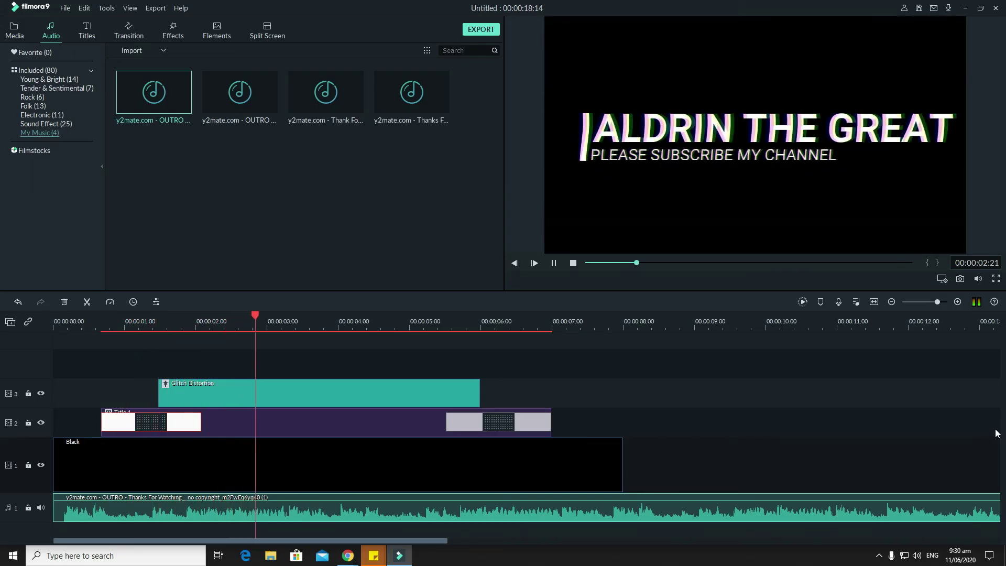
# Replace the music on audio track 1 with the second imported "OUTRO" track, placed at the timeline start, and preview it.
pyautogui.click(685, 508)
pyautogui.press('Delete')
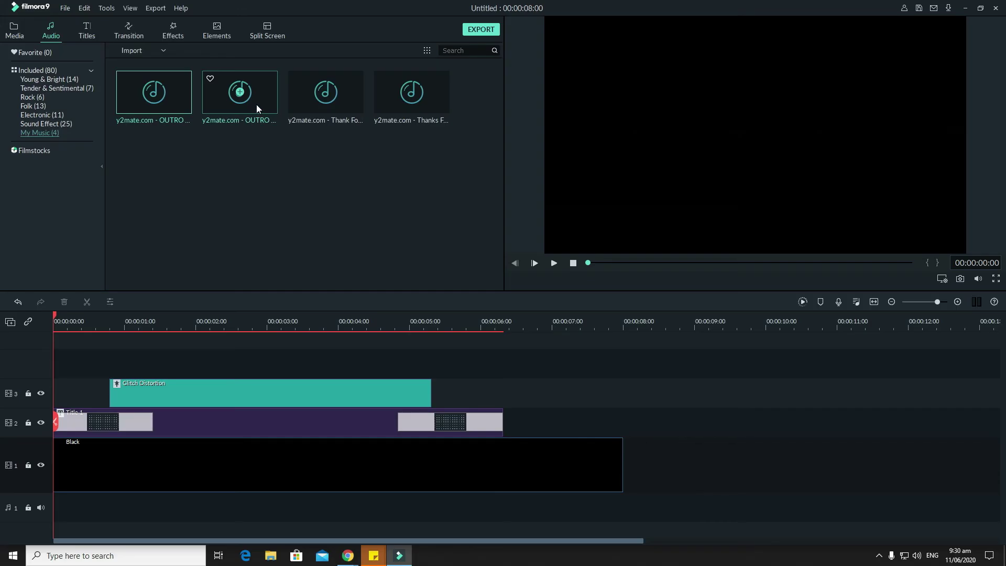
pyautogui.moveTo(257, 105); pyautogui.dragTo(71, 470)
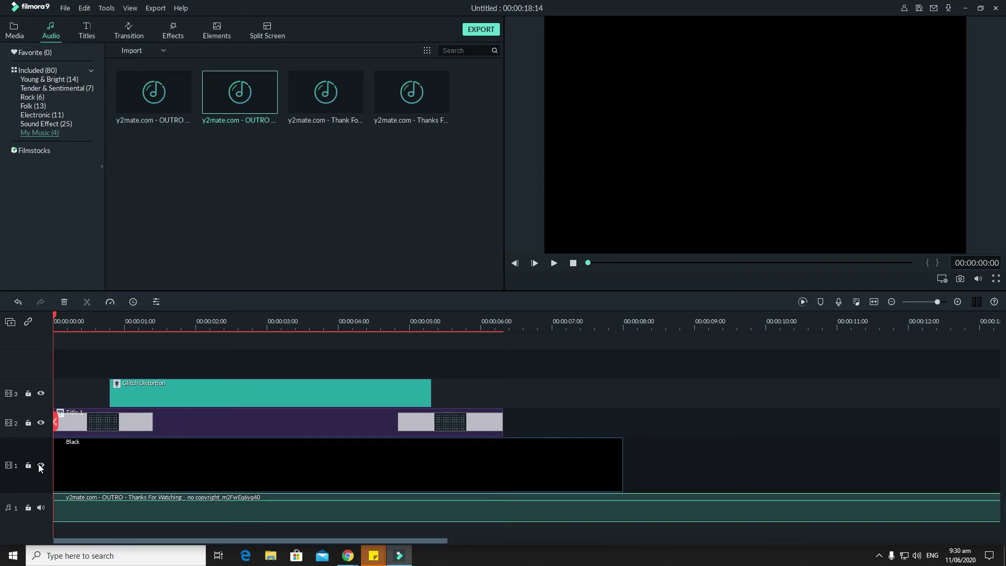
pyautogui.press('space')
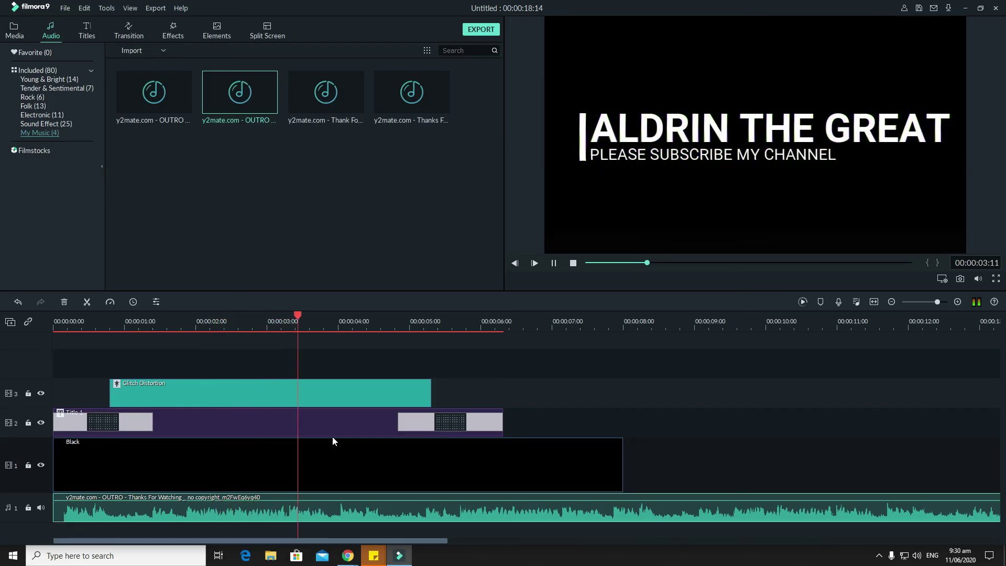
pyautogui.press('space')
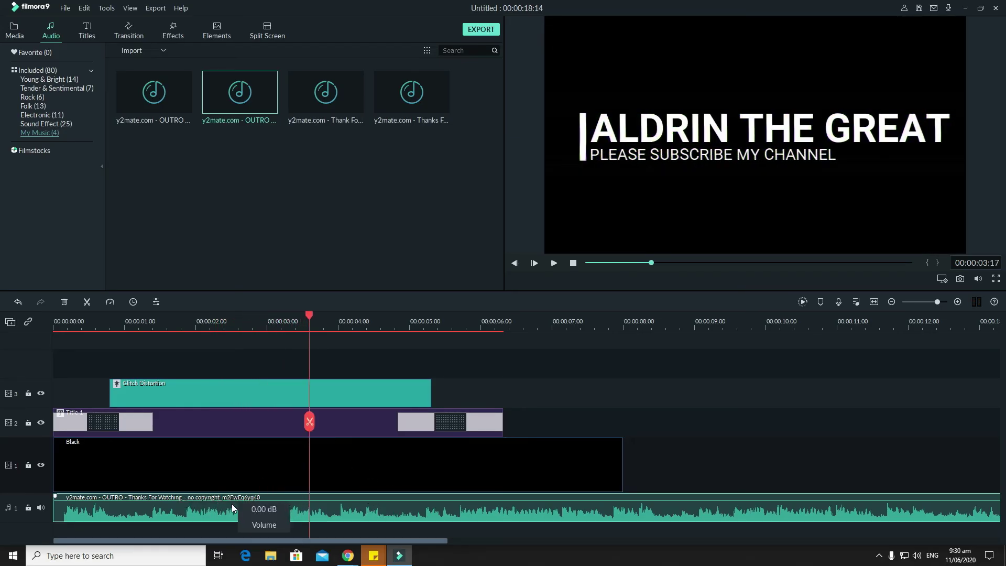
# Shift the music clip later so it starts about 0.5 seconds into the timeline, playing the intro to check the timing.
pyautogui.moveTo(215, 504); pyautogui.dragTo(235, 502)
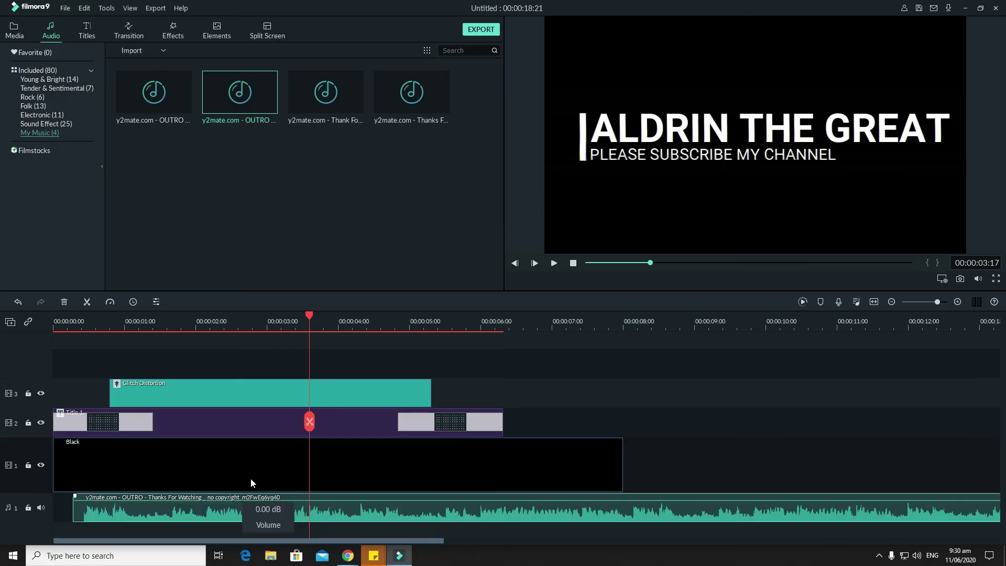
pyautogui.moveTo(304, 421); pyautogui.dragTo(34, 428)
pyautogui.press('space')
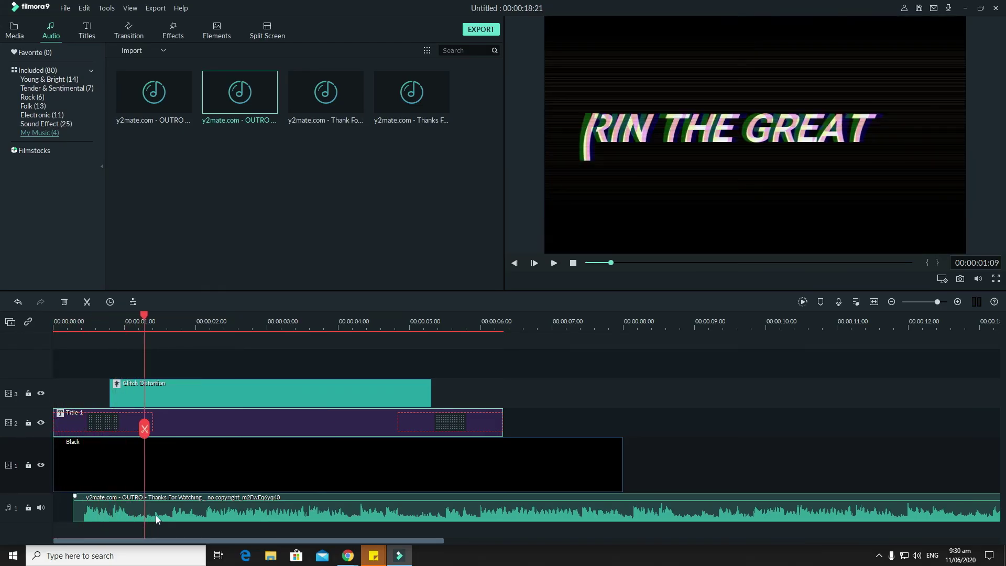
pyautogui.moveTo(156, 514); pyautogui.dragTo(170, 515)
pyautogui.moveTo(141, 432); pyautogui.dragTo(33, 431)
pyautogui.press('space')
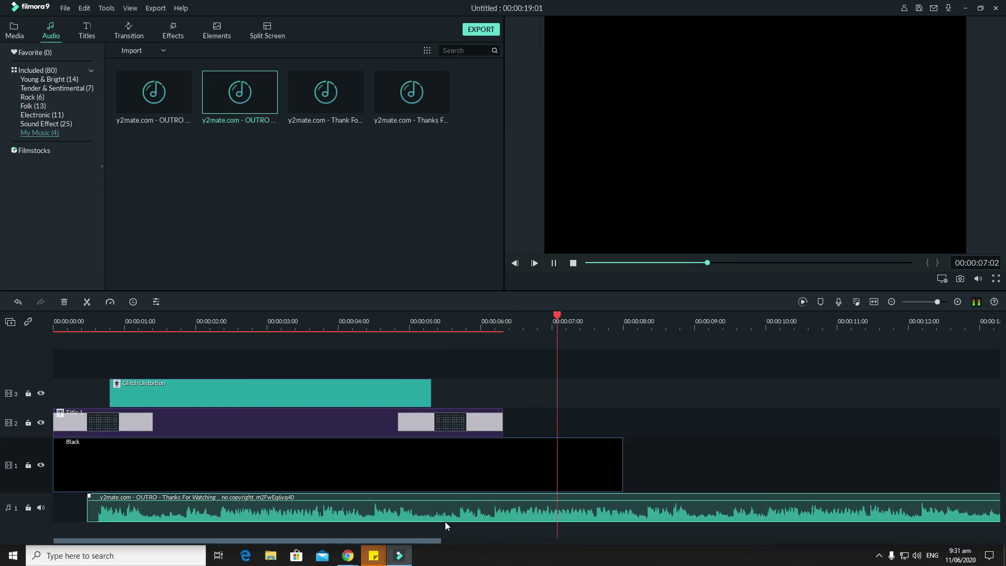
pyautogui.press('space')
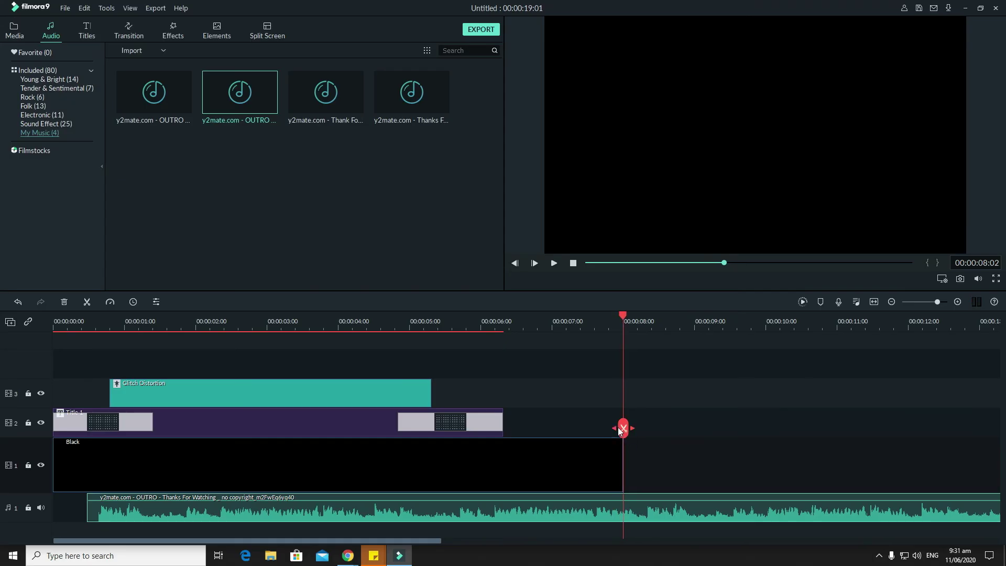
# Shorten the Black clip from its end to about 00:00:07:15.
pyautogui.click(621, 428)
pyautogui.click(581, 455)
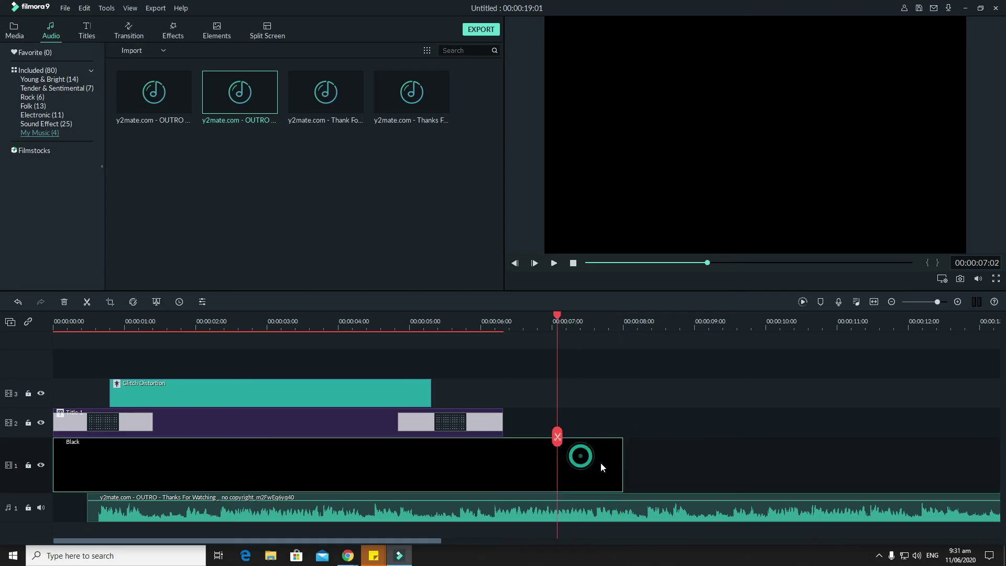
pyautogui.moveTo(624, 471); pyautogui.dragTo(594, 472)
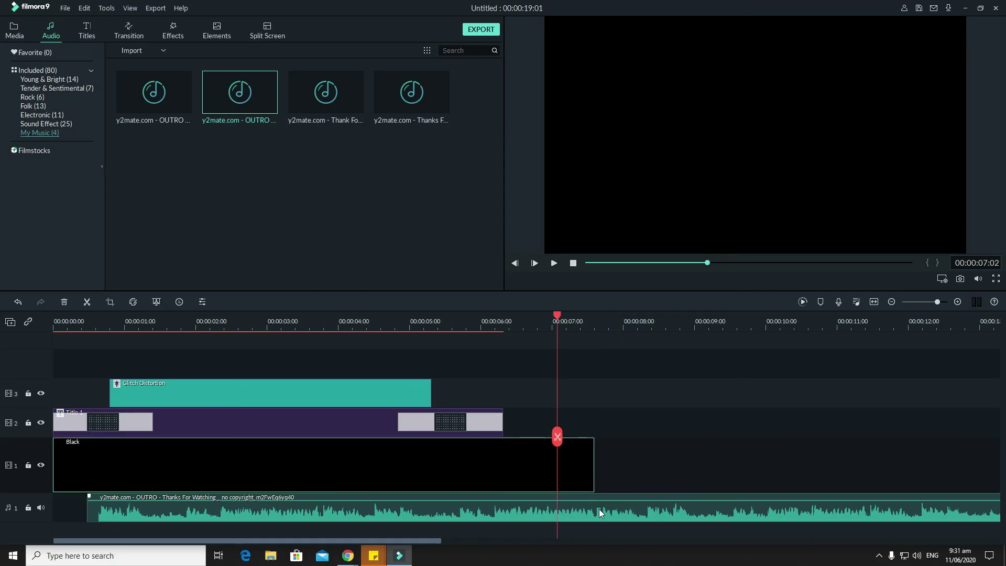
# Split the music clip at the end of the Black clip and delete the remainder.
pyautogui.moveTo(557, 442); pyautogui.dragTo(595, 439)
pyautogui.press('space')
pyautogui.rightClick(611, 514)
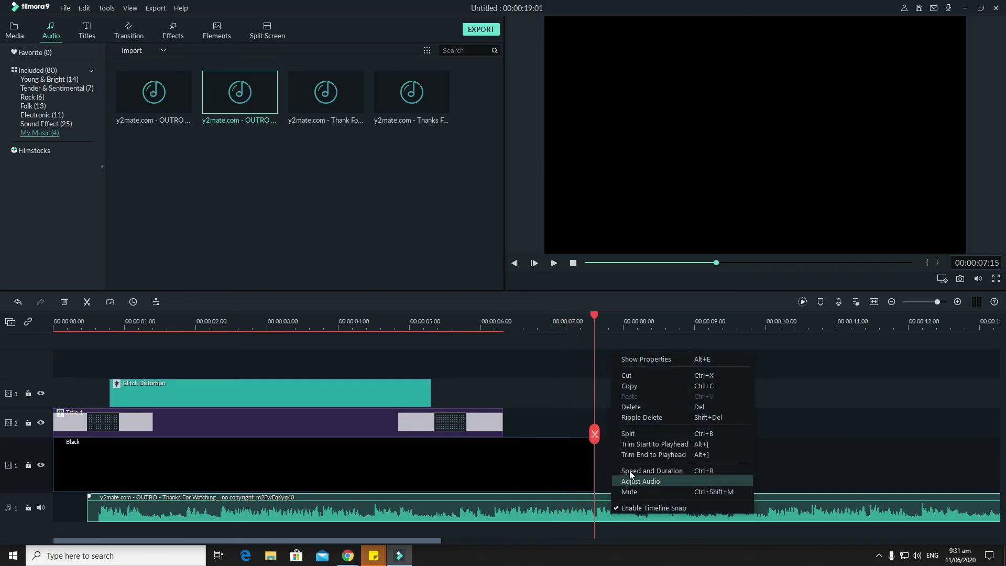
pyautogui.click(672, 436)
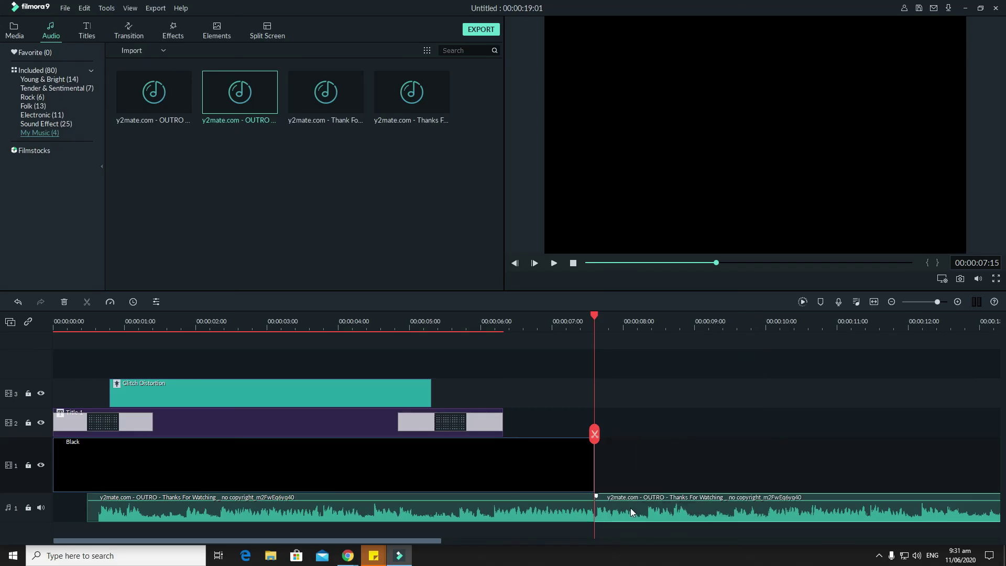
pyautogui.press('Delete')
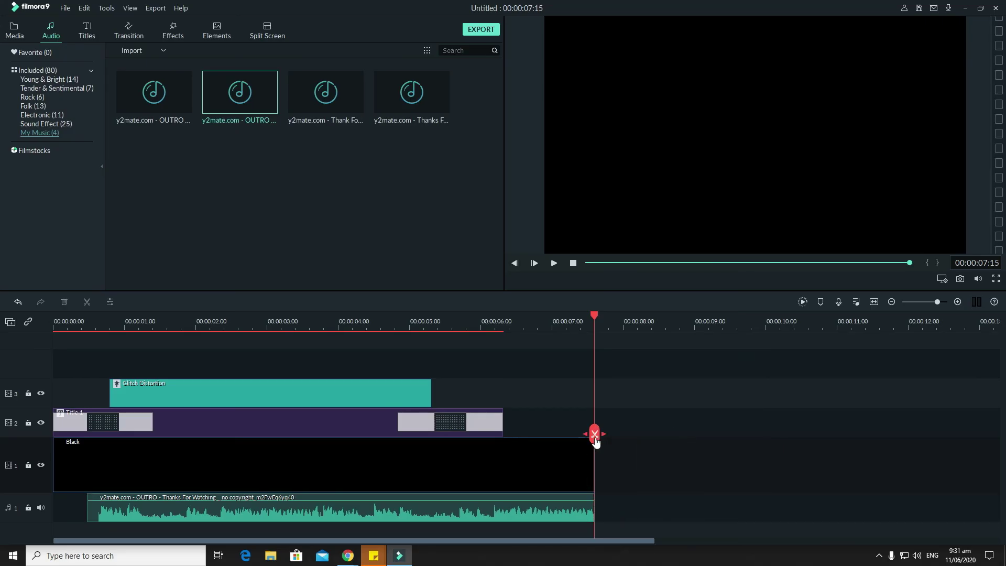
# Give the music clip a fade-out of 1.04 seconds and play the intro through to its end.
pyautogui.doubleClick(546, 509)
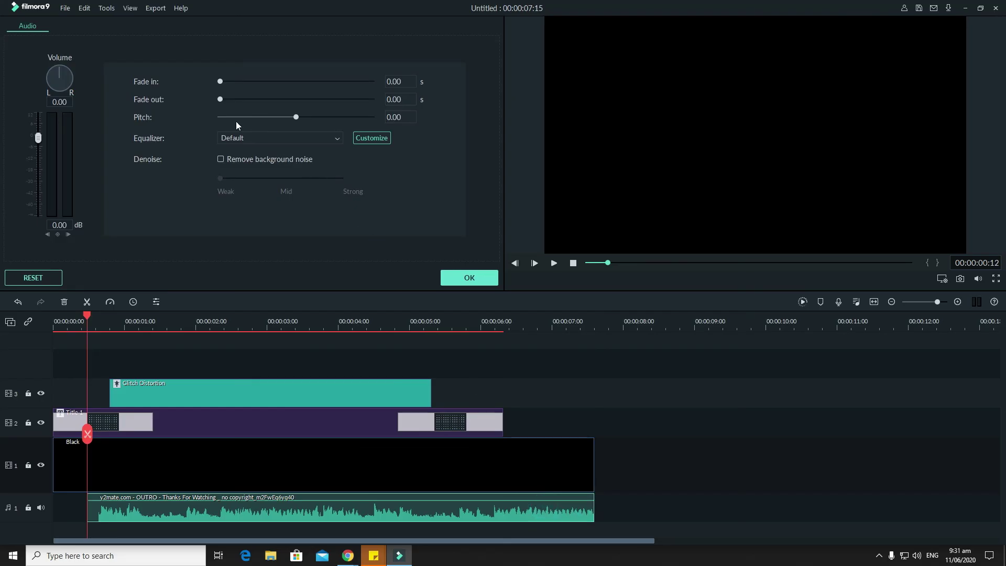
pyautogui.moveTo(219, 99); pyautogui.dragTo(242, 100)
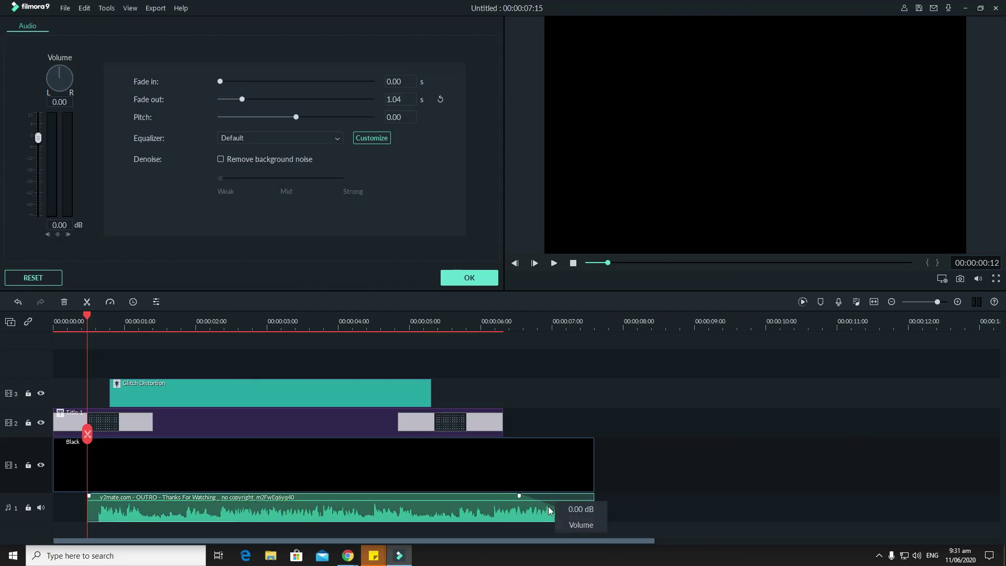
pyautogui.click(468, 279)
pyautogui.moveTo(85, 442); pyautogui.dragTo(112, 440)
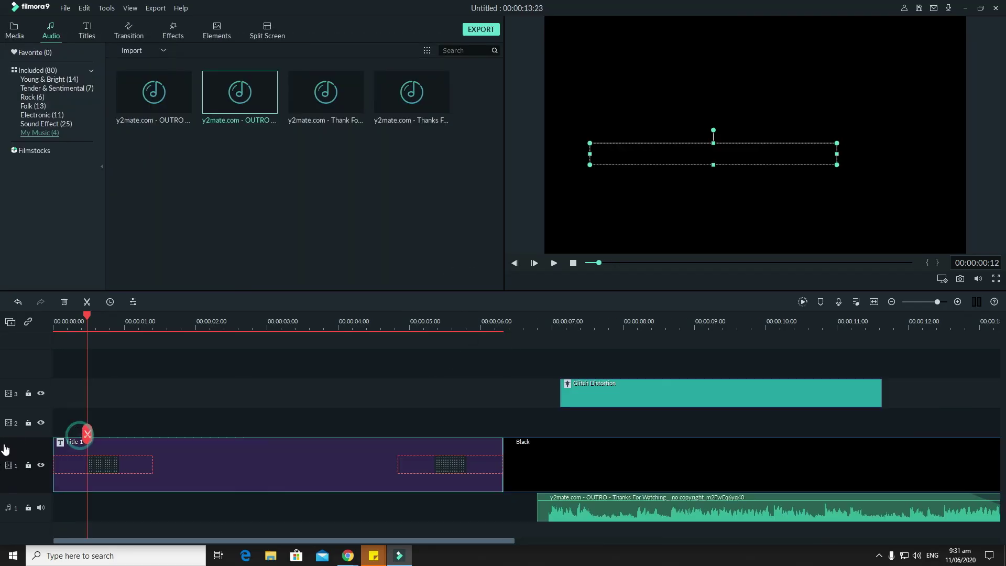
pyautogui.hotkey('ctrl', 'z')
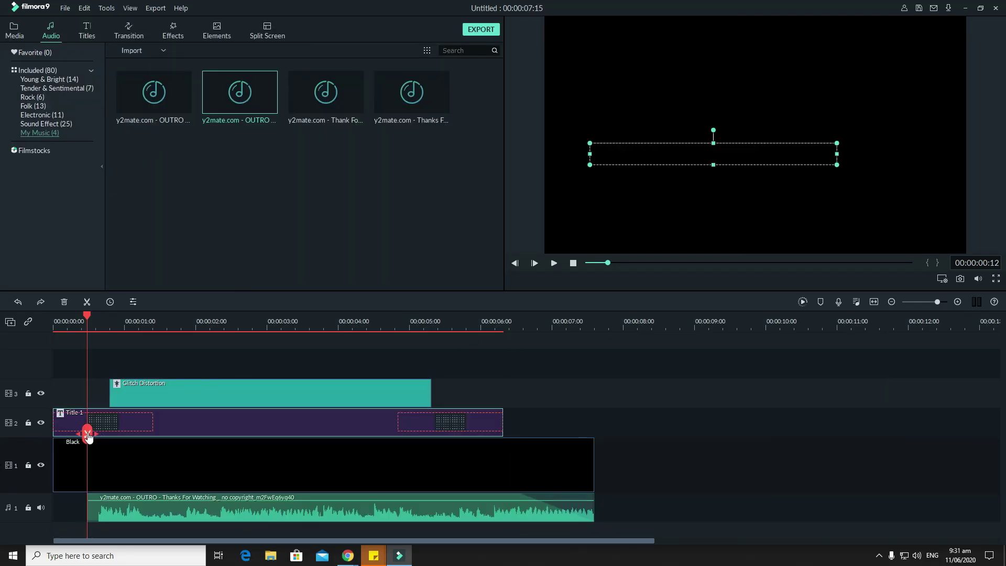
pyautogui.press('space')
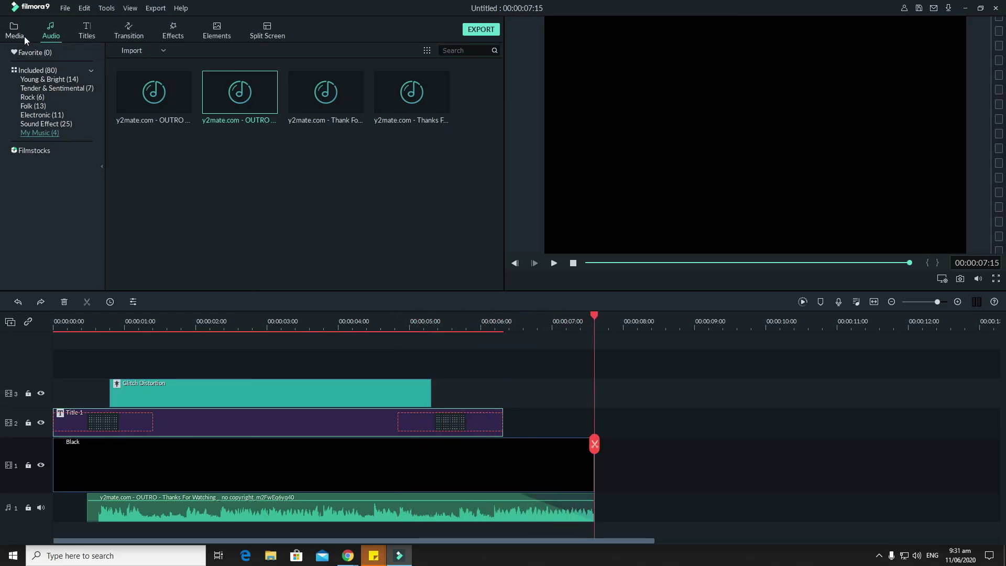
# Export the intro as an MP4 named INTRO to C:/Users/00/Videos and close the export dialogs.
pyautogui.click(470, 32)
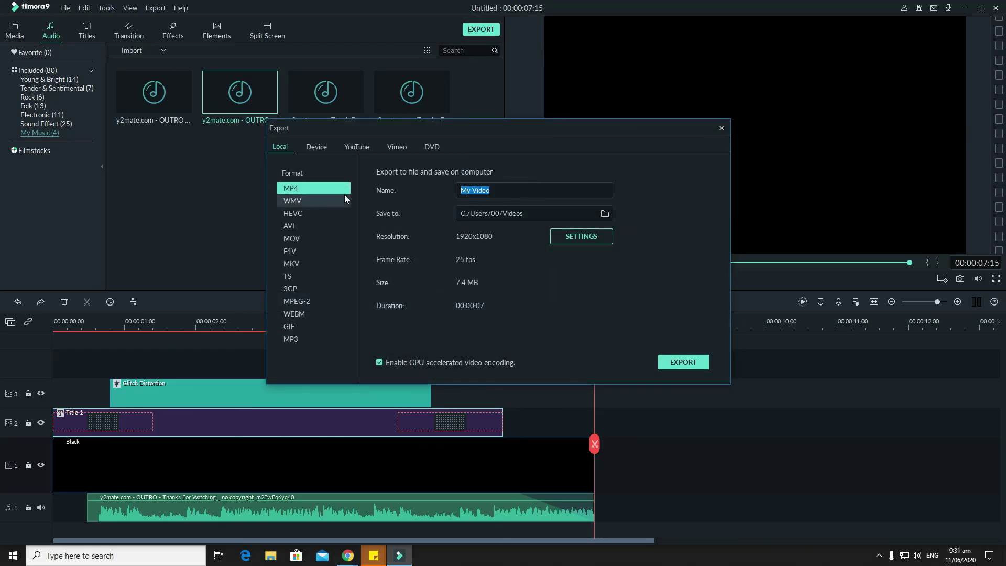
pyautogui.write('INTRO')
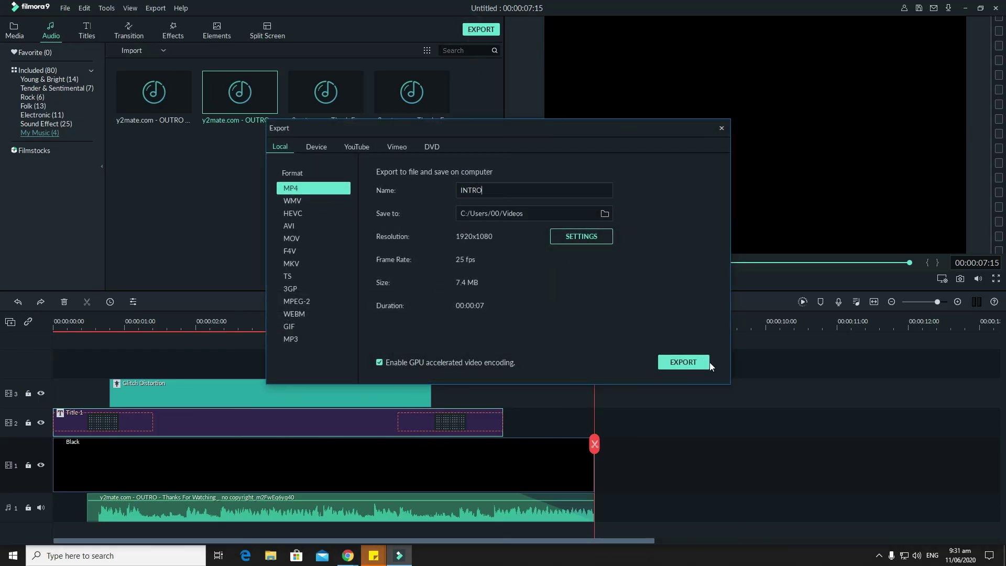
pyautogui.click(705, 364)
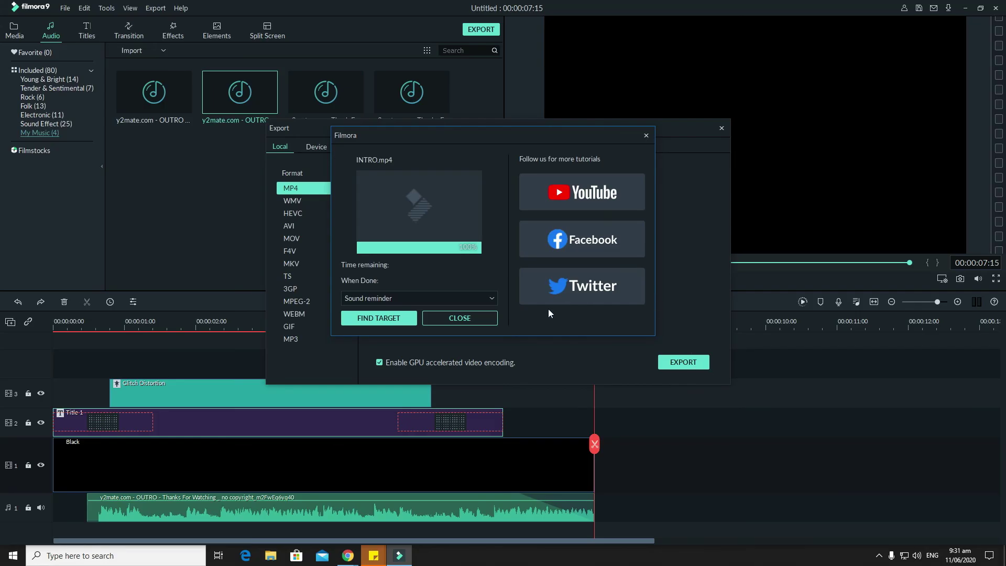
pyautogui.click(472, 318)
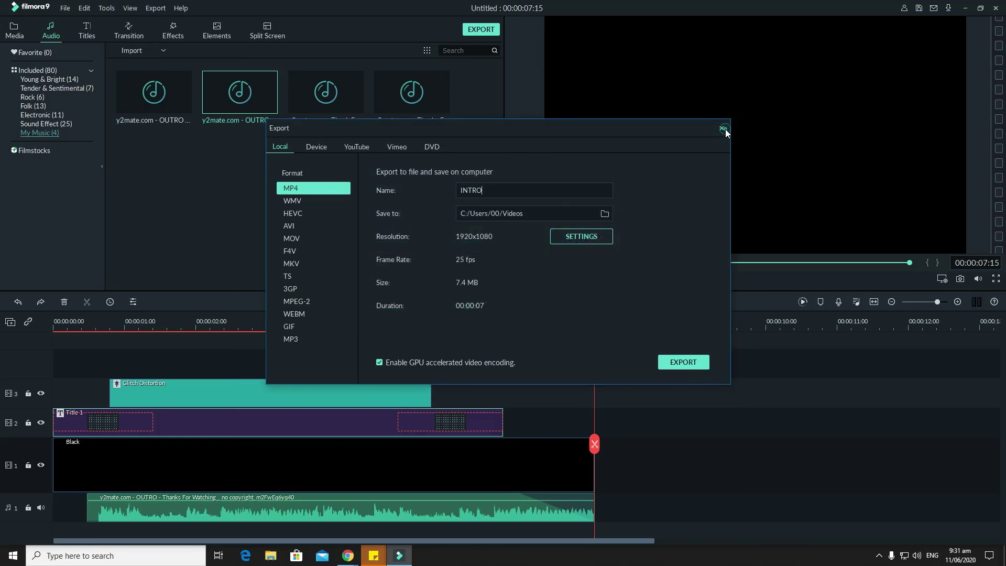
pyautogui.click(723, 129)
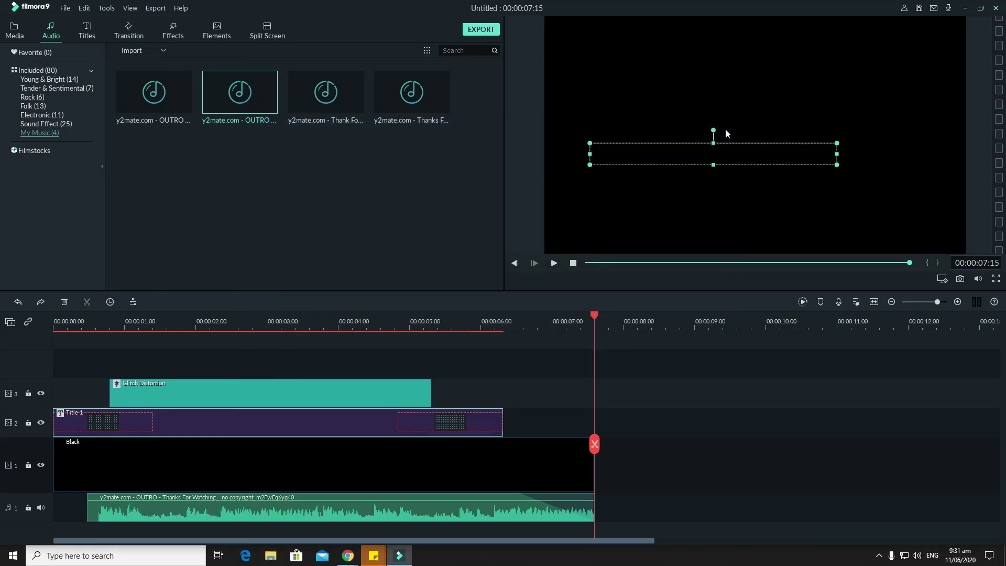